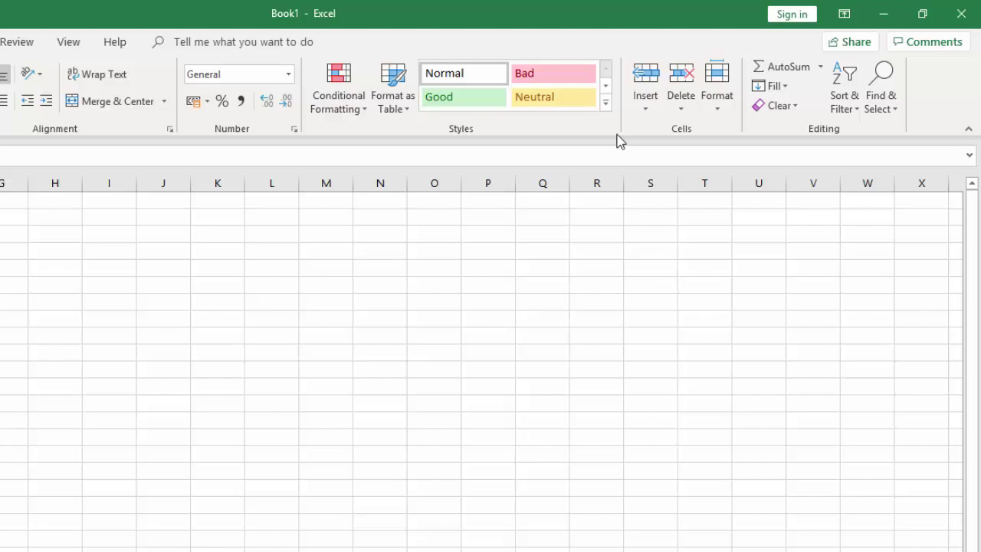
Step: Close the open workbook and relaunch Excel with a new blank workbook
left_click(969, 23)
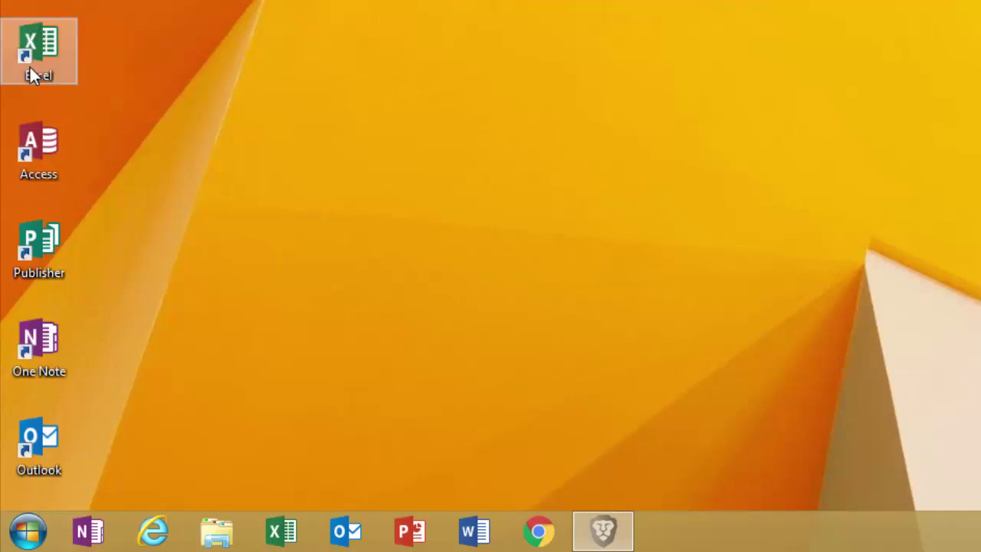
left_click(281, 531)
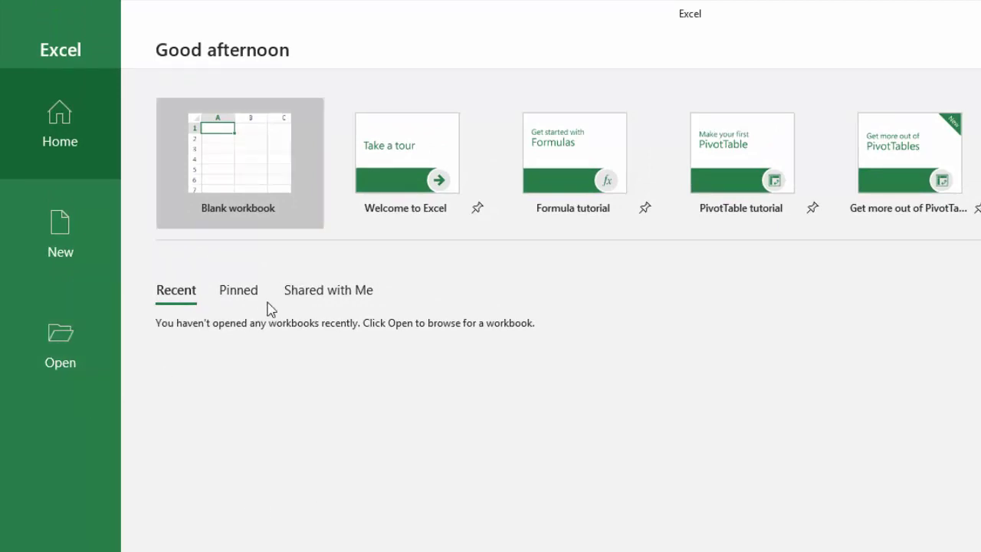
left_click(260, 173)
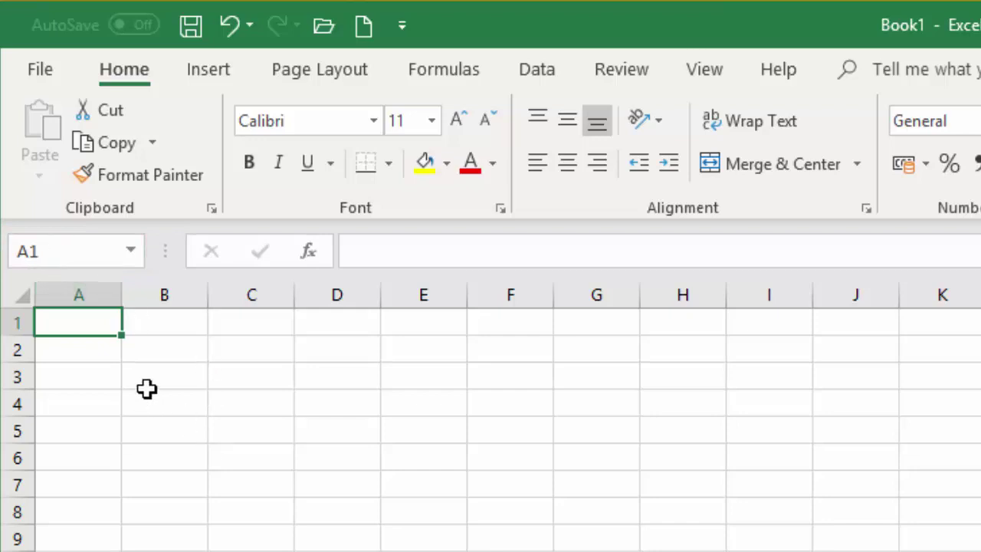
left_click(155, 342)
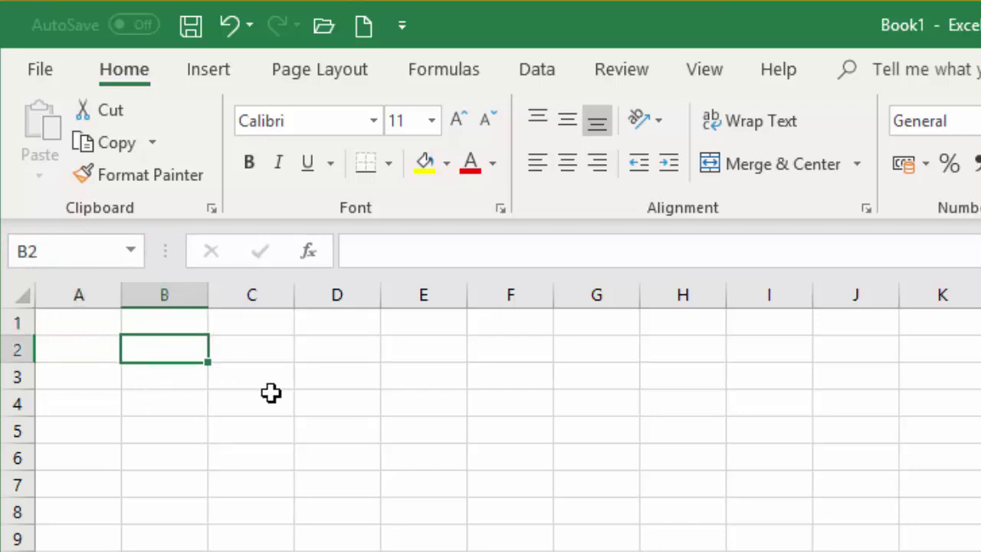
left_click(253, 376)
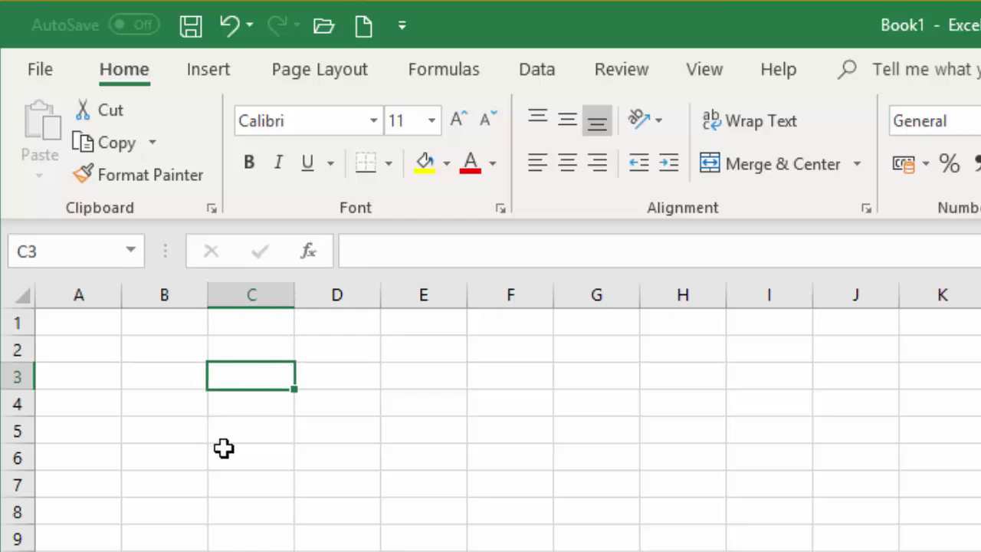
left_click(176, 412)
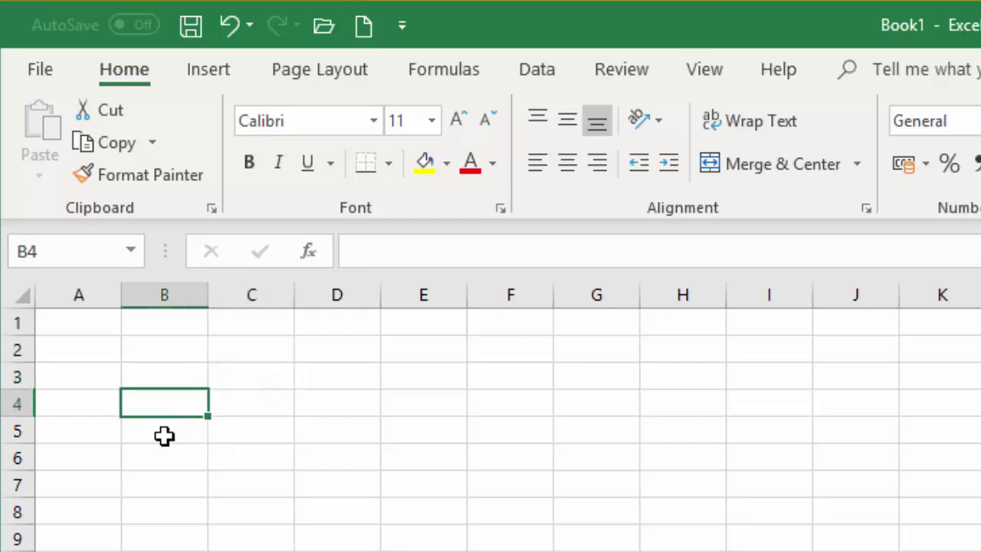
Step: Enter the title Fruit Supplies in cell A1
left_click(77, 324)
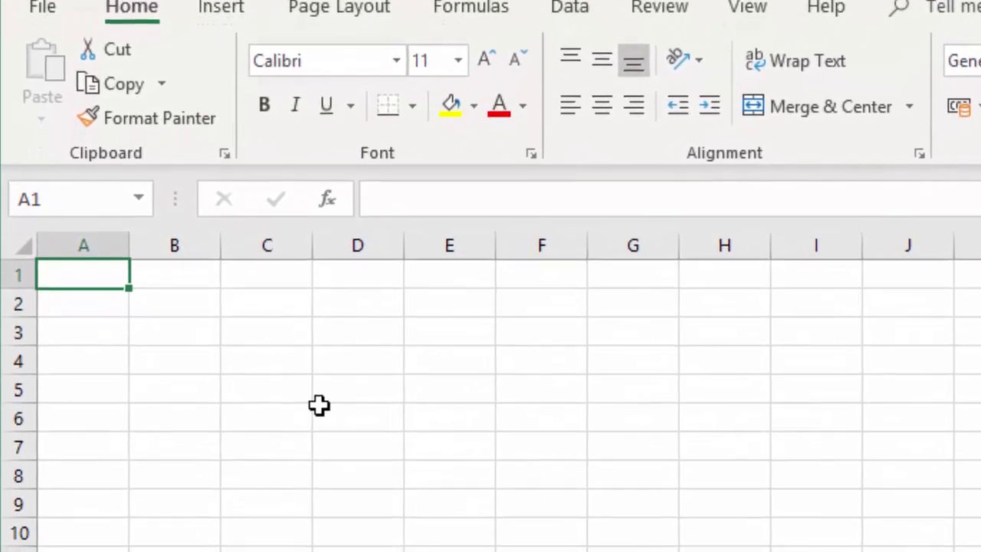
type("Fr")
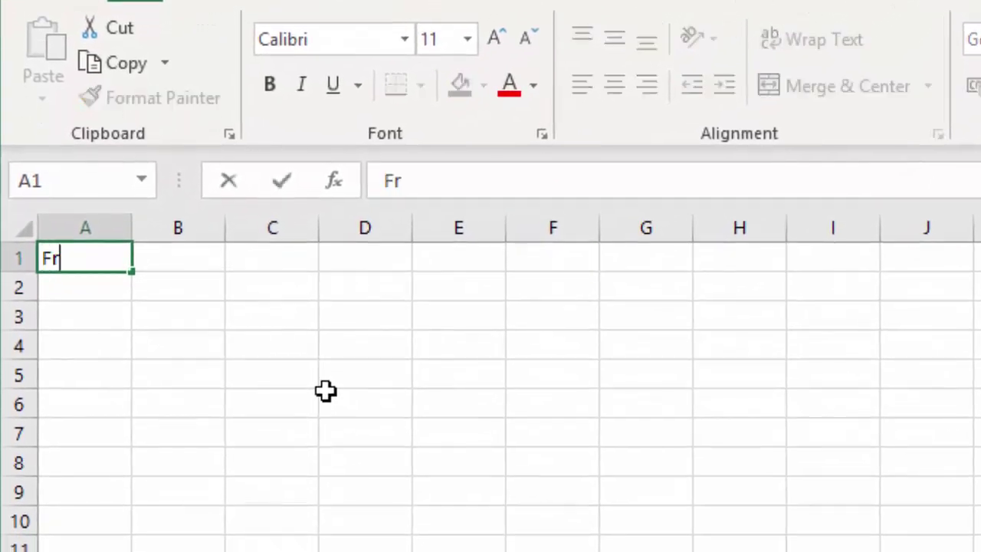
type("uit Supplies")
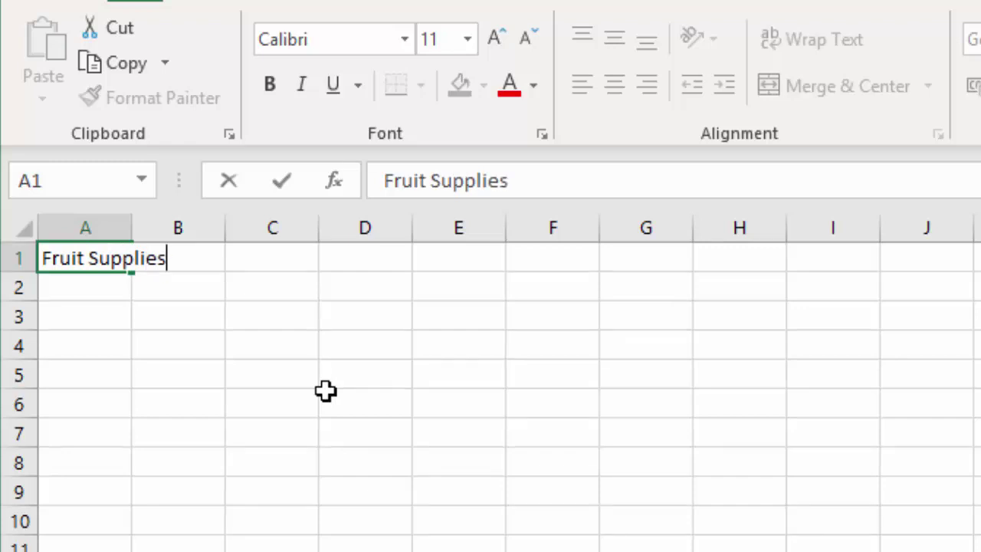
key("Return")
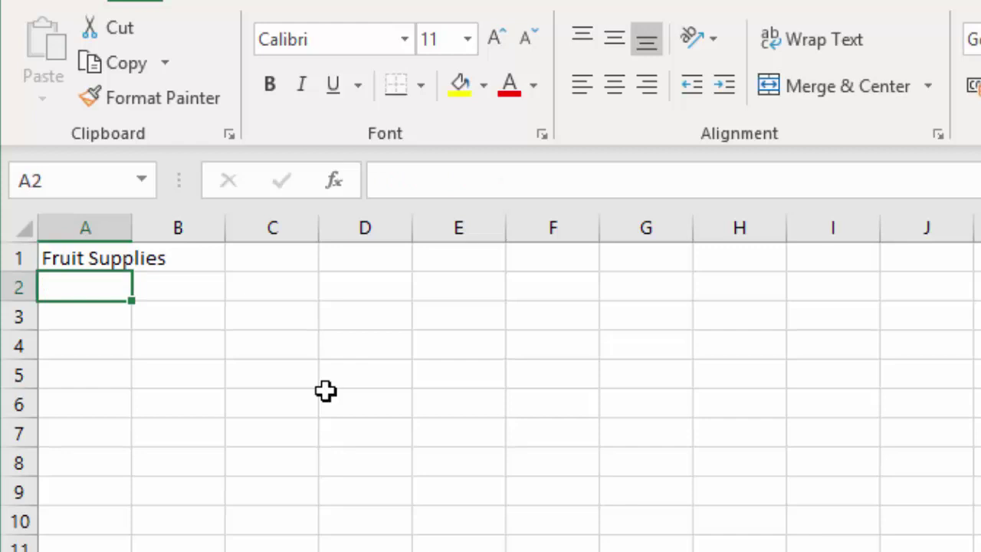
Step: Enter January in cell B3 and autofill the month headings across to March in D3
key("Return")
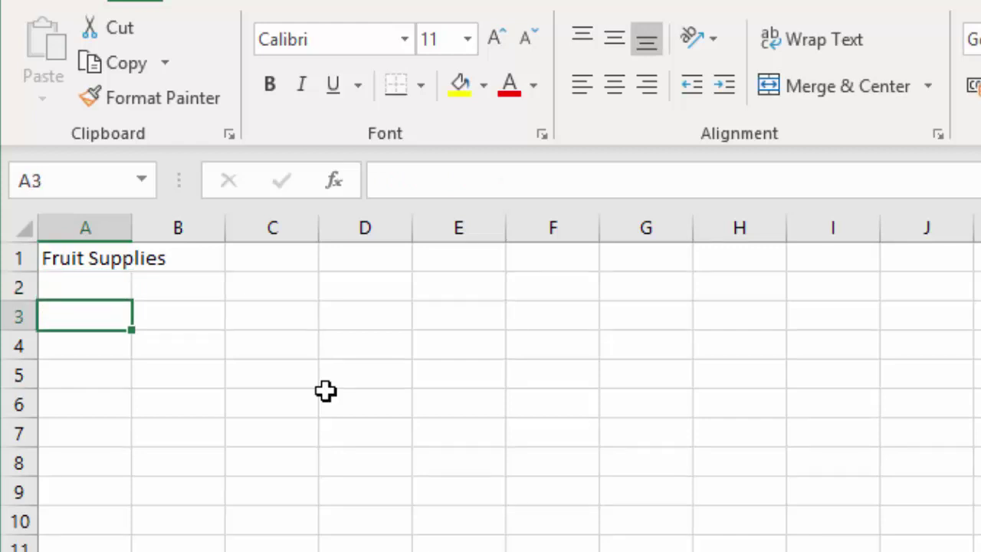
key("Right")
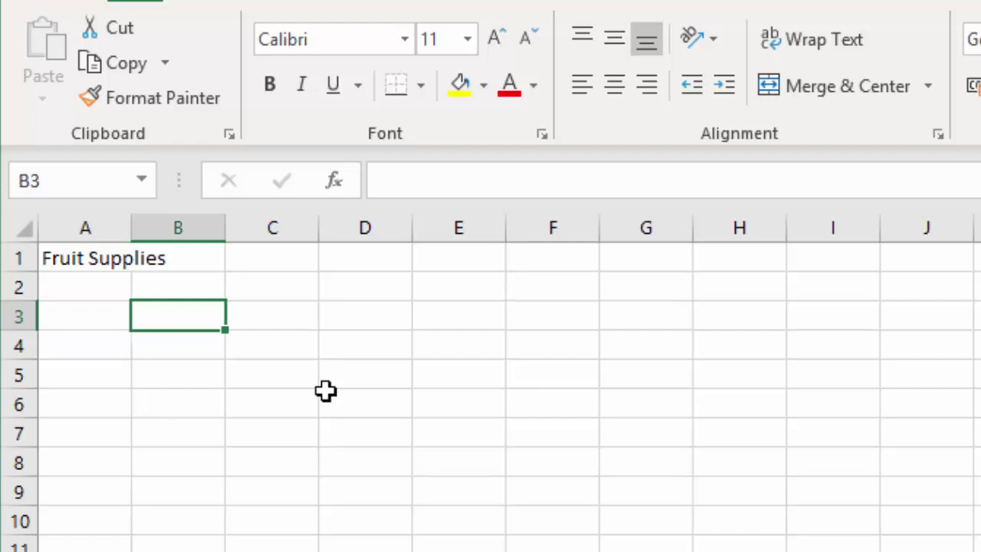
type("J")
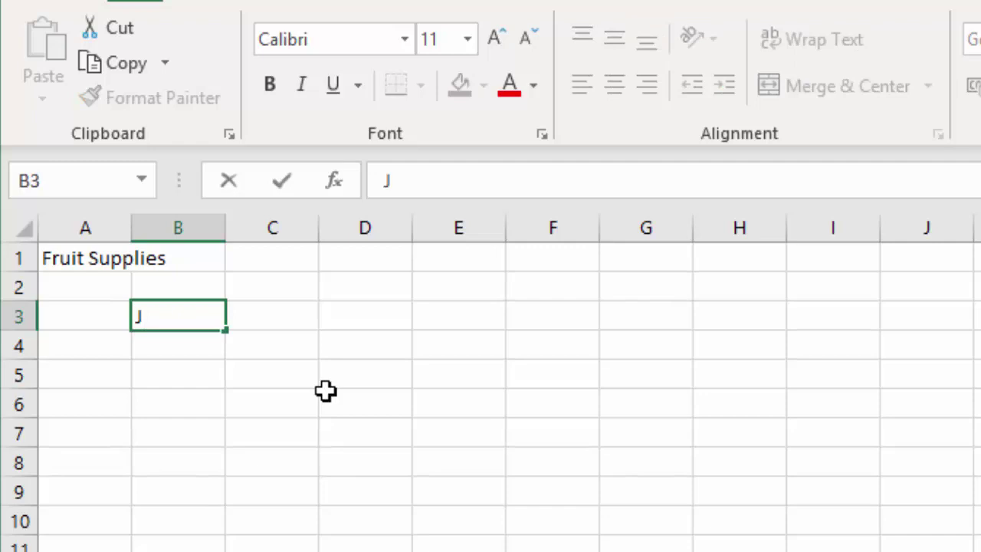
type("anuary")
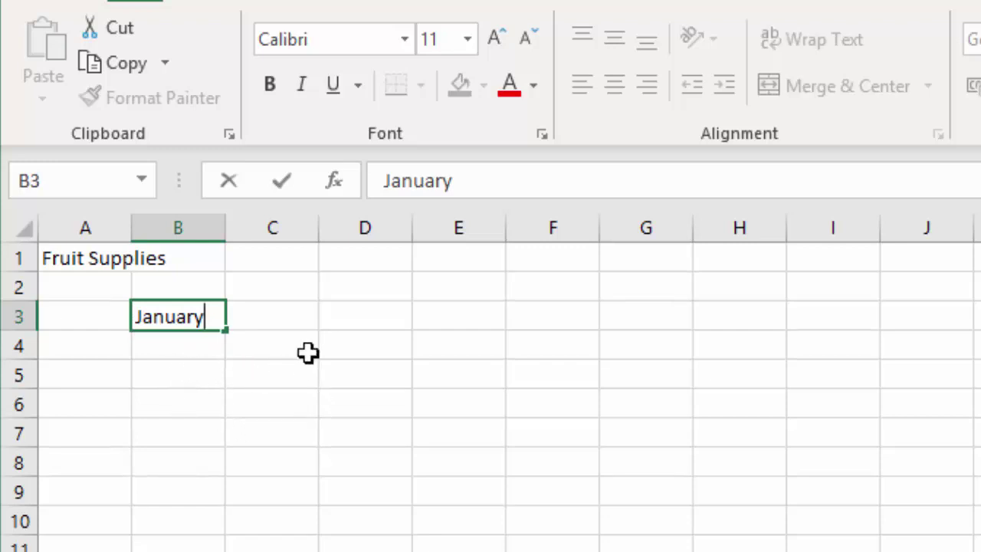
left_click(226, 331)
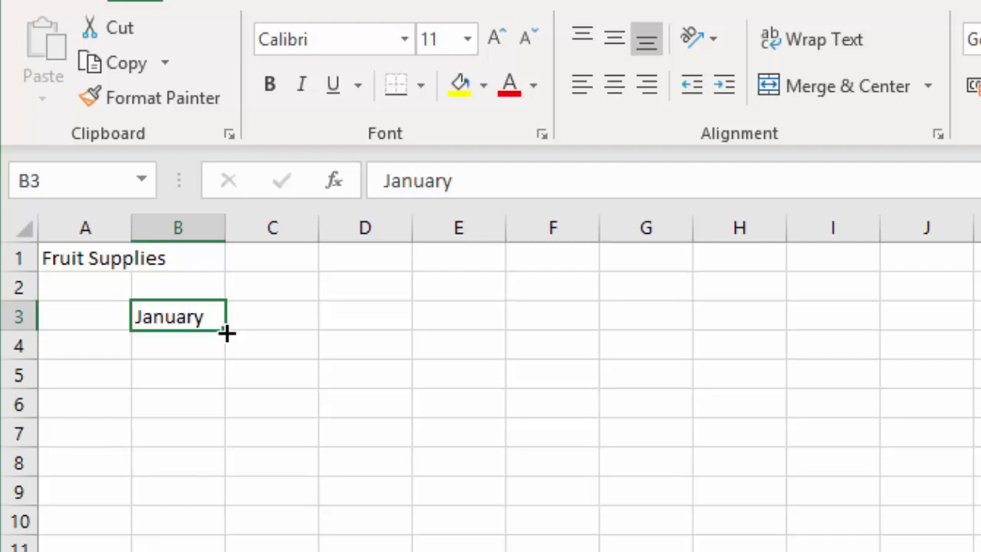
left_click_drag(227, 332, 396, 337)
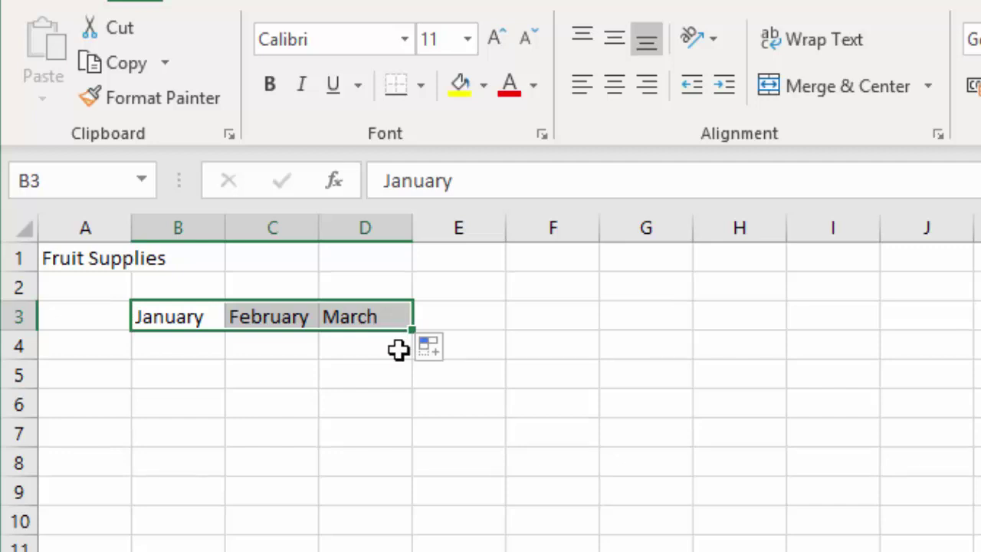
Step: Enter the row labels Apples in cell A4 and Bananas in cell A5
left_click(94, 346)
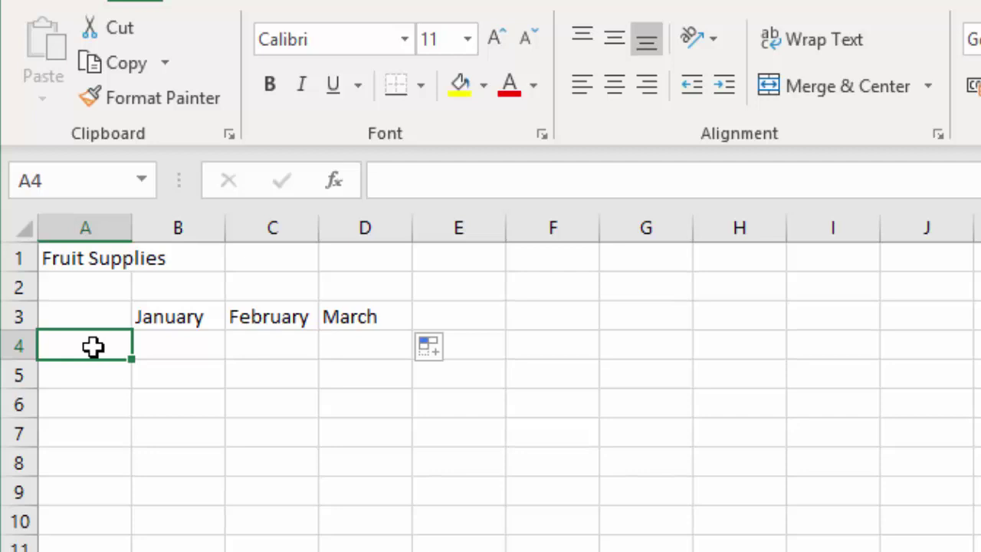
type("Apples")
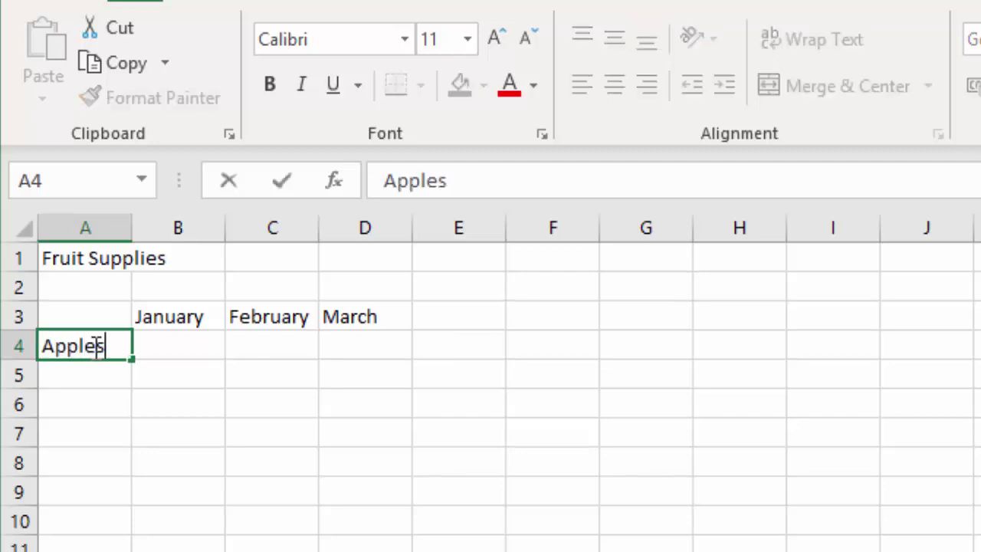
key("Return")
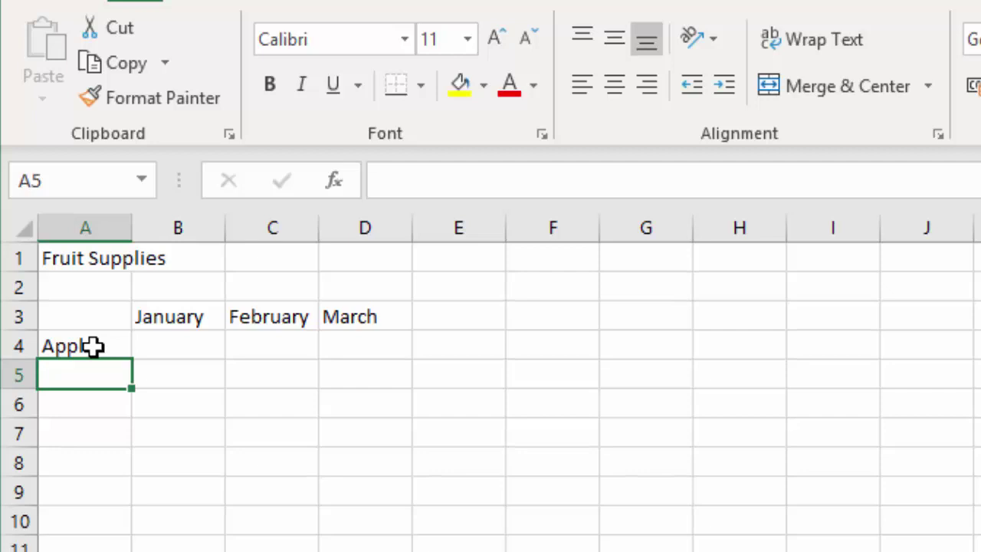
type("Bananas")
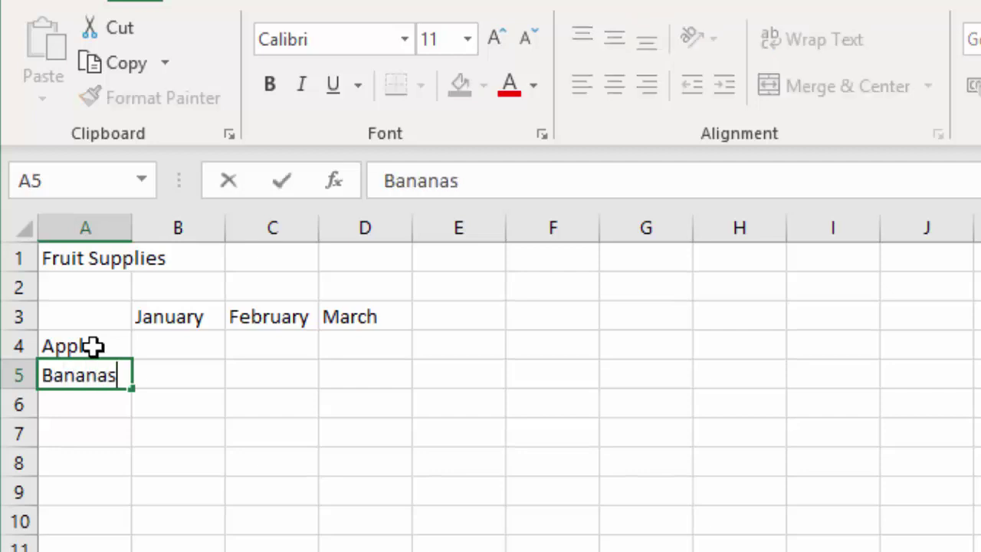
key("Return")
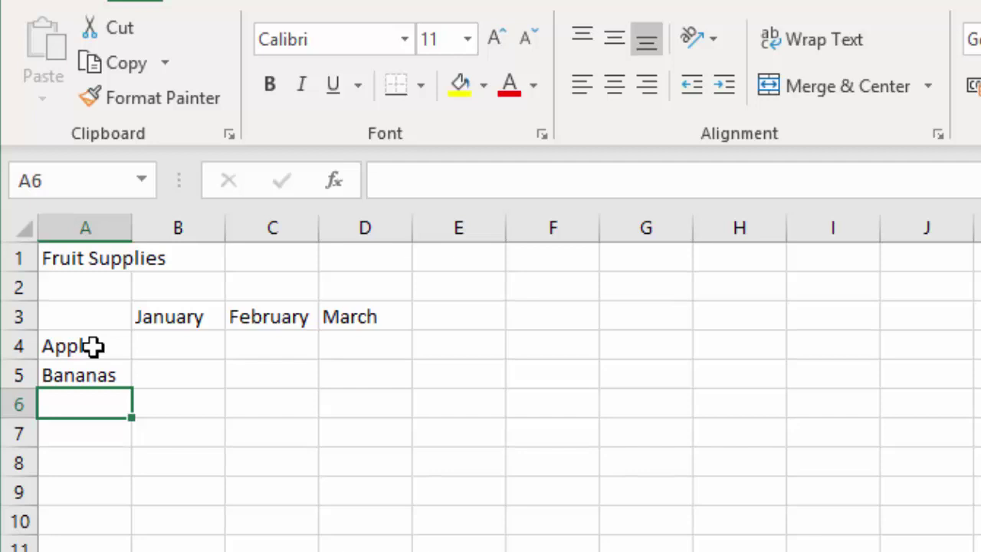
Step: Enter the row labels Oranges in cell A6 and Total in cell A7
type("Orag")
key("BackSpace")
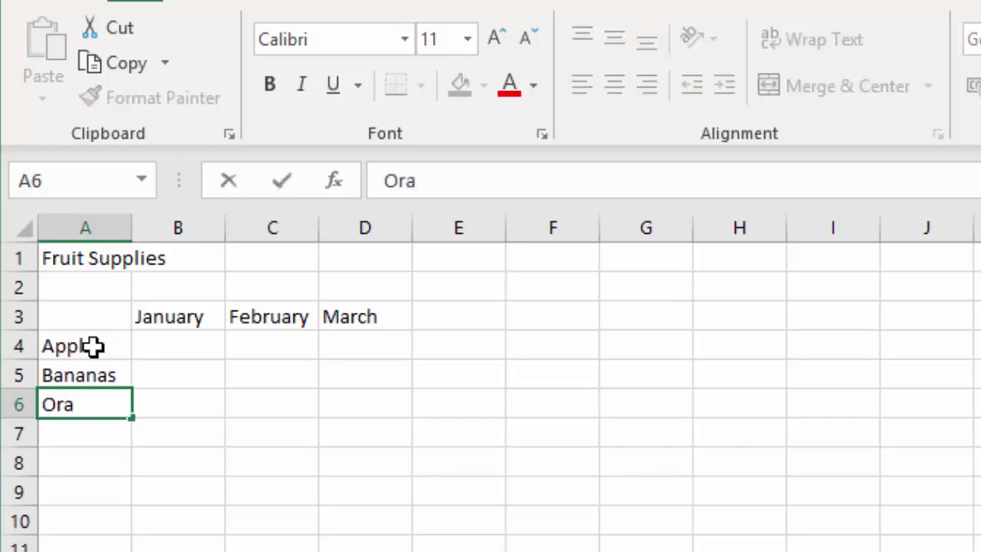
type("nges")
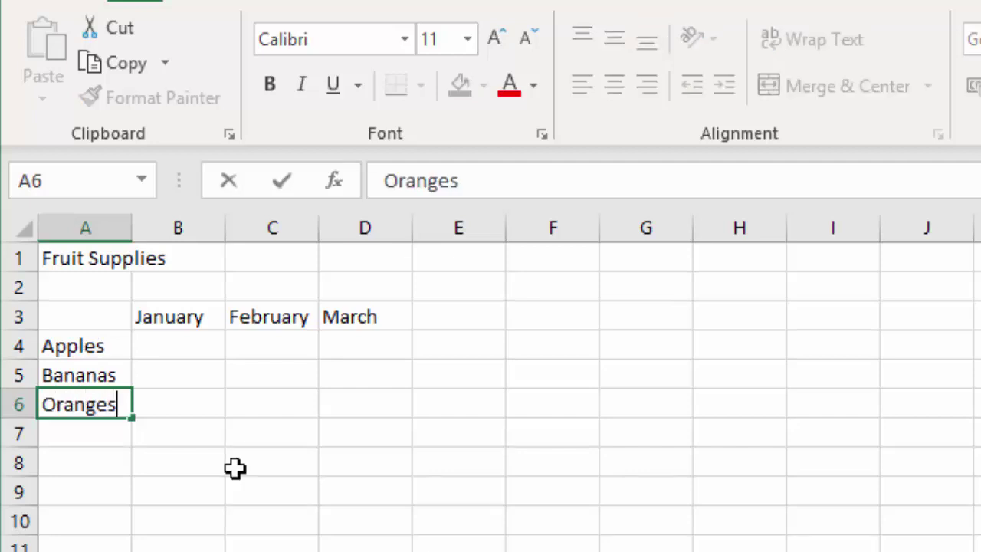
key("BackSpace")
key("BackSpace")
key("BackSpace")
key("BackSpace")
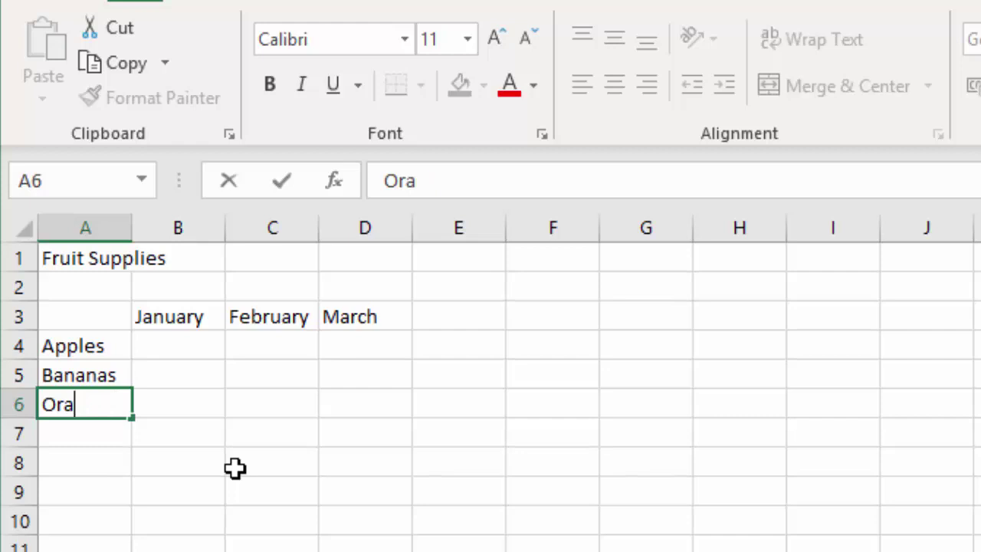
type("nges")
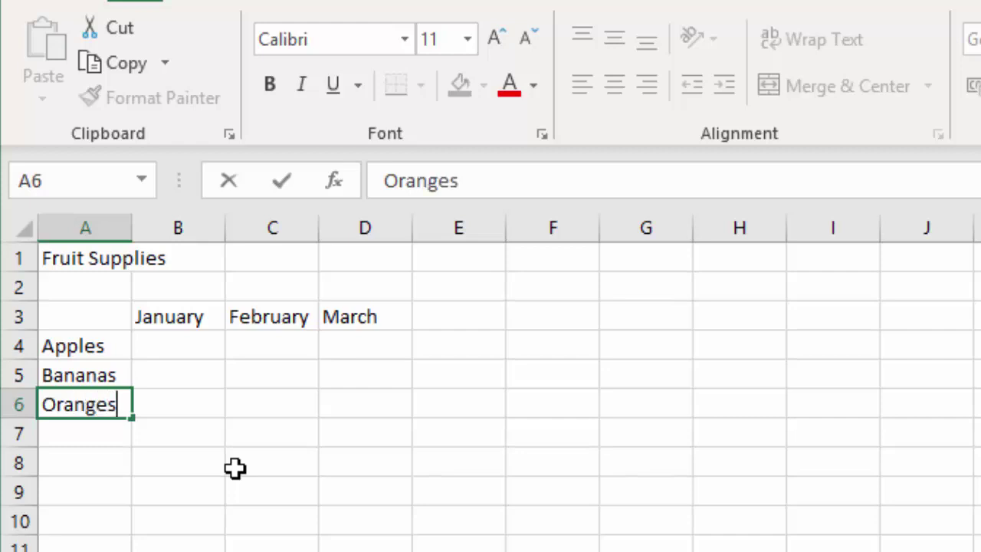
key("Return")
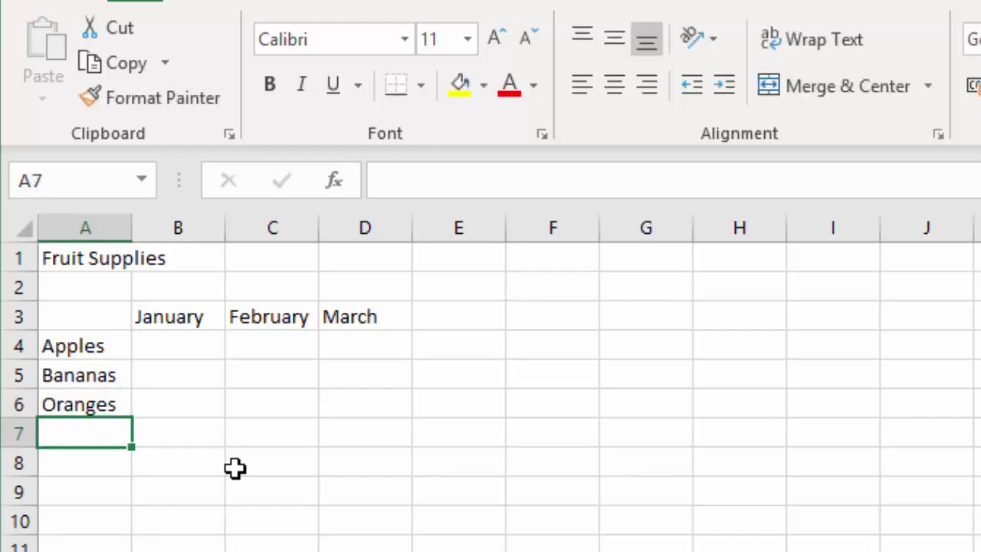
type("Total")
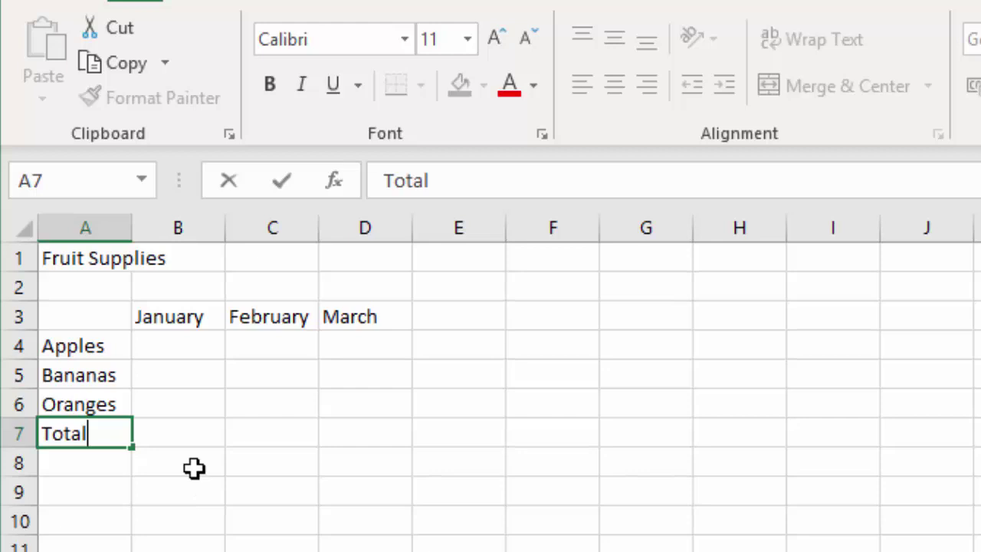
Step: Fill the Apples row with 150 for January, 175 for February and 195 for March
left_click(188, 346)
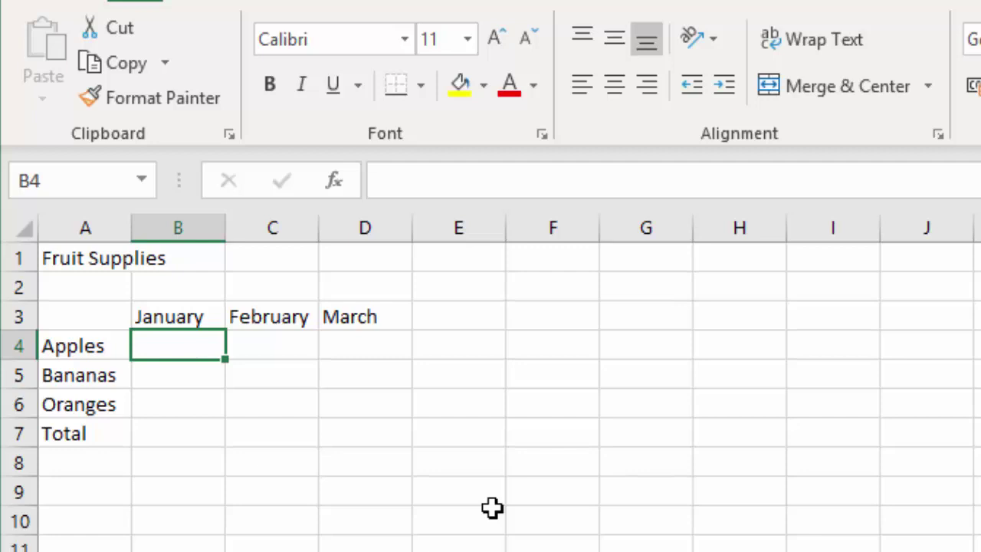
type("150")
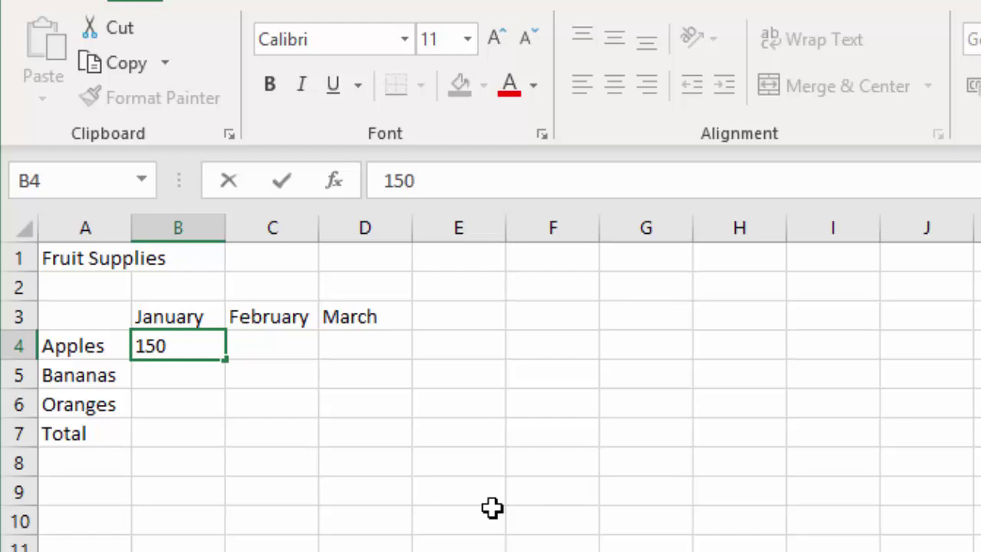
key("Tab")
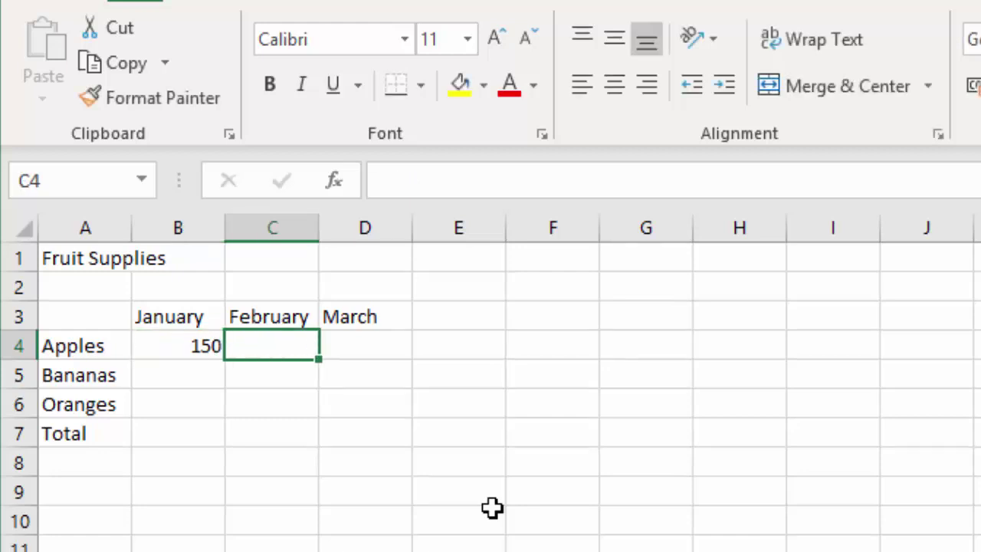
type("175")
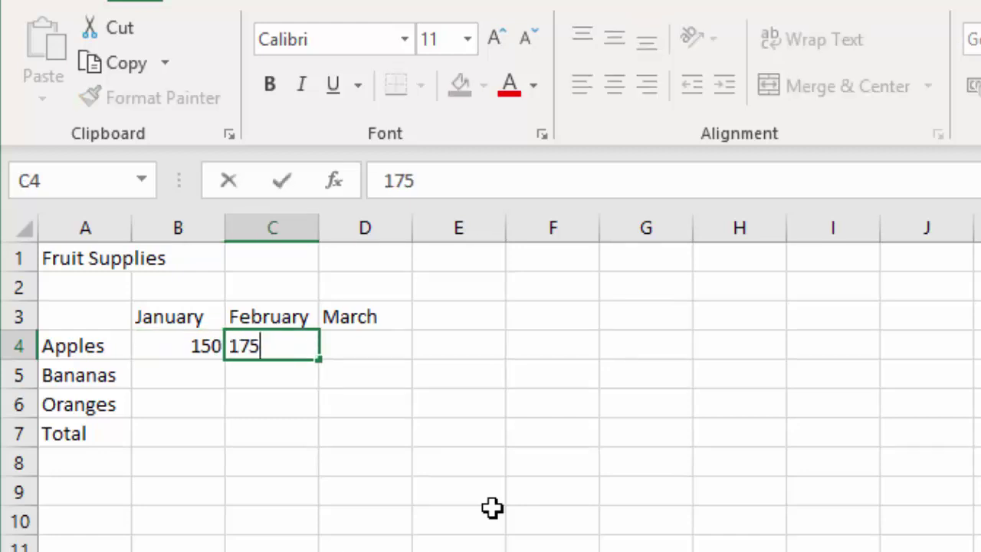
key("Tab")
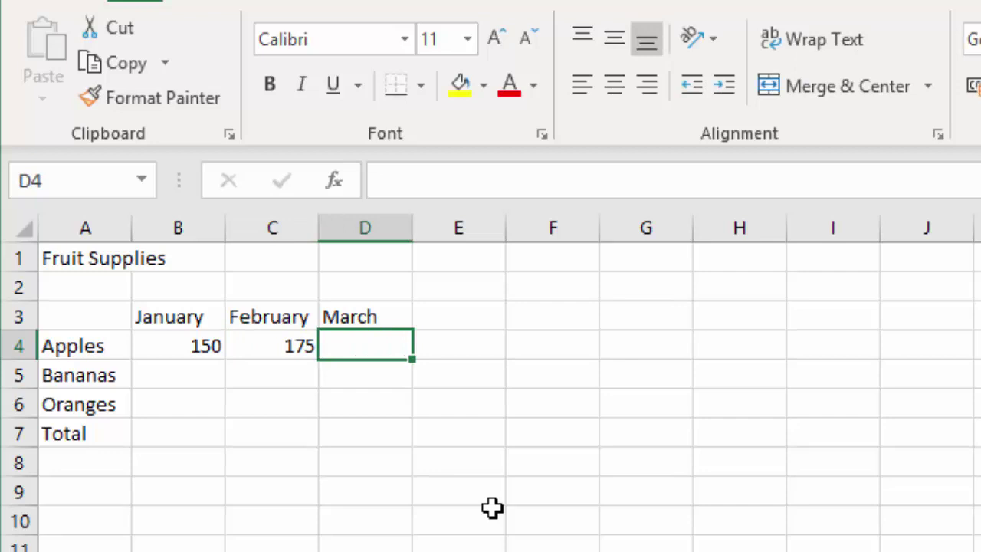
type("195")
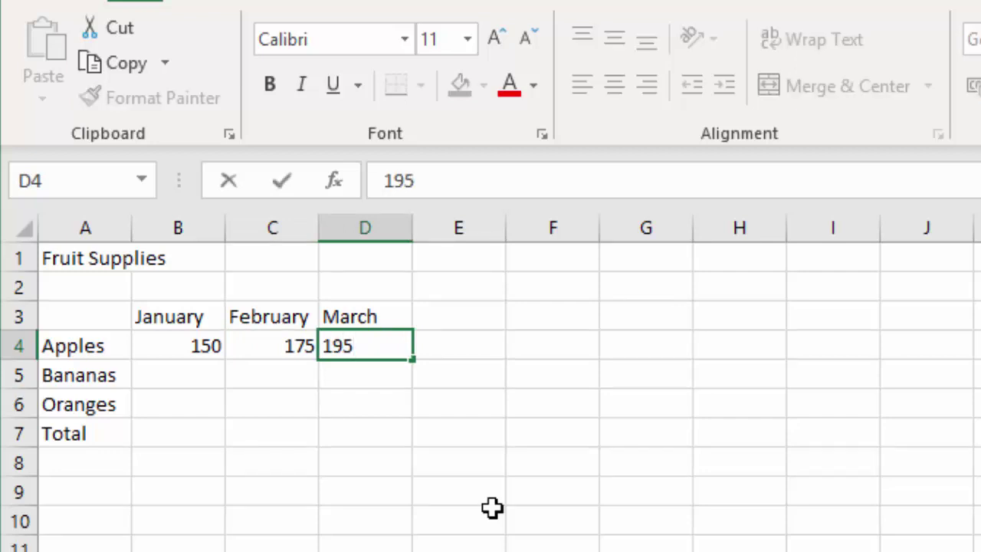
Step: Fill the Bananas row with 195 for January, 225 for February and 250 for March
left_click(182, 374)
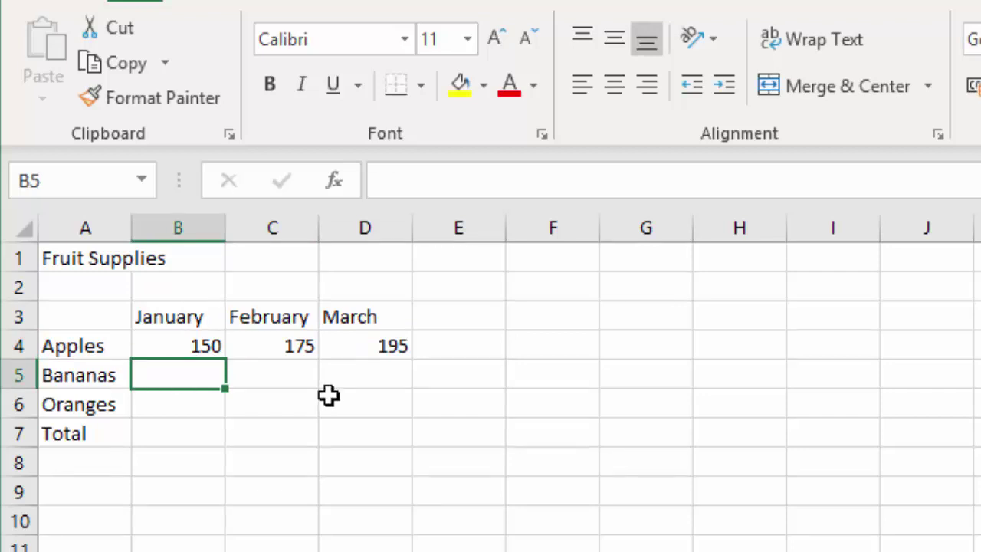
type("195")
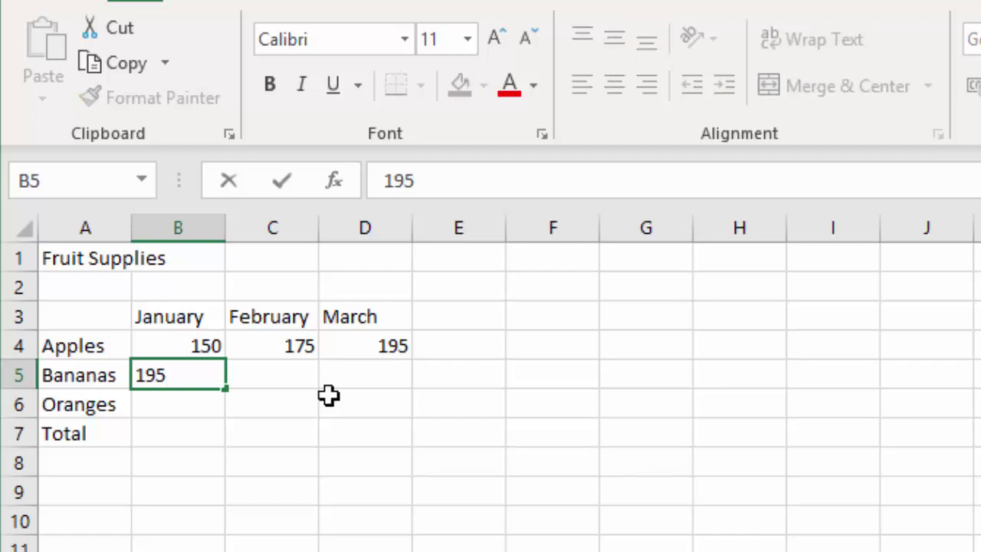
key("Tab")
type("225")
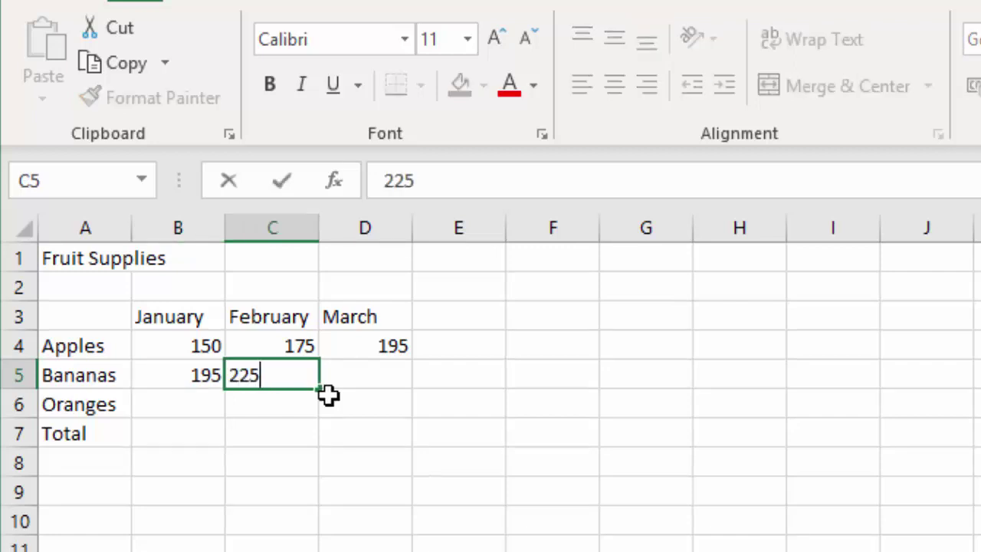
key("Tab")
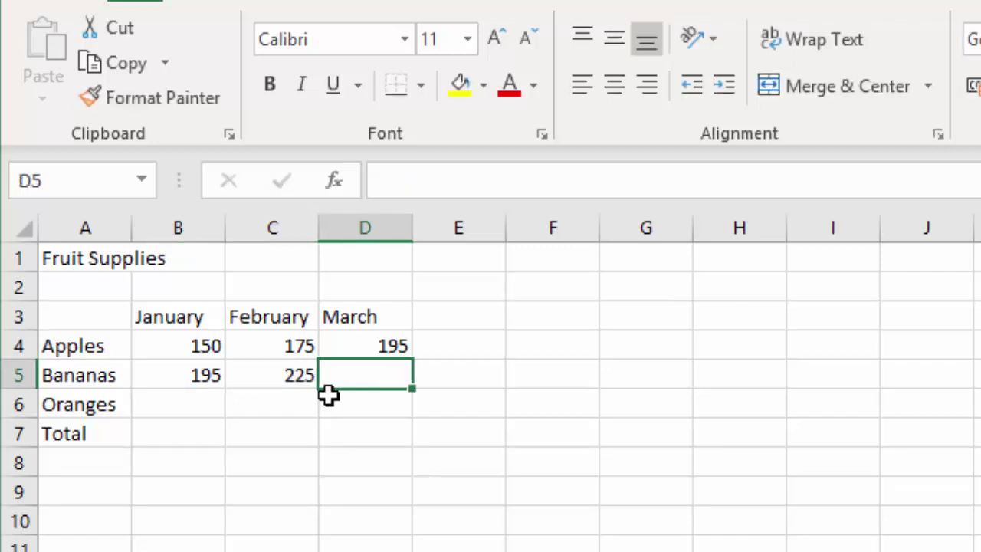
type("250")
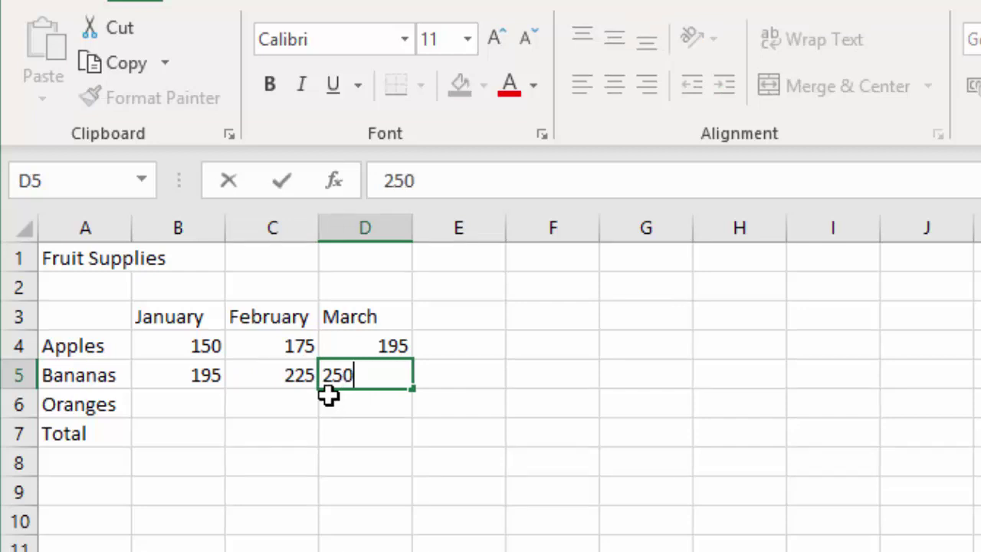
left_click(328, 395)
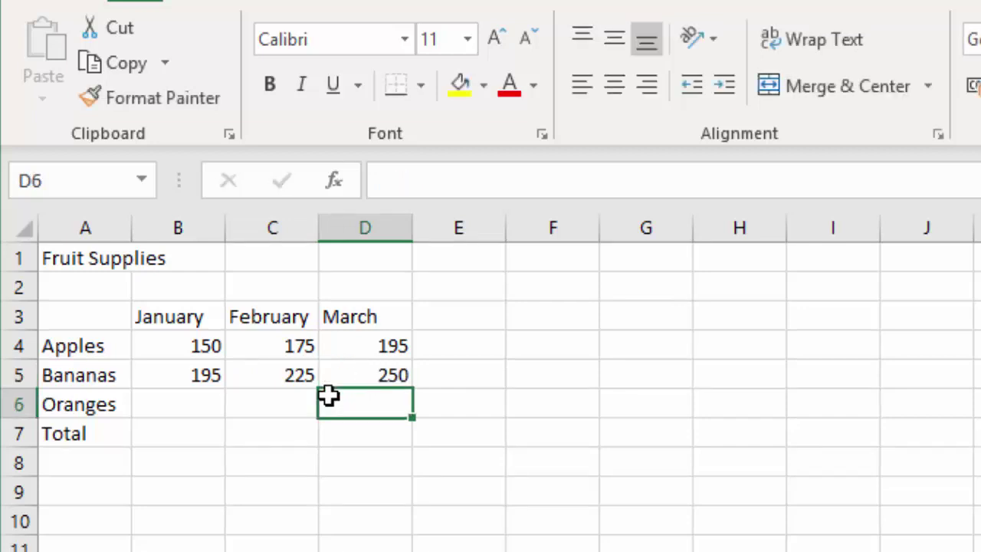
Step: Fill the Oranges row with 225 for January, 250 for February and 295 for March
key("Left")
key("Left")
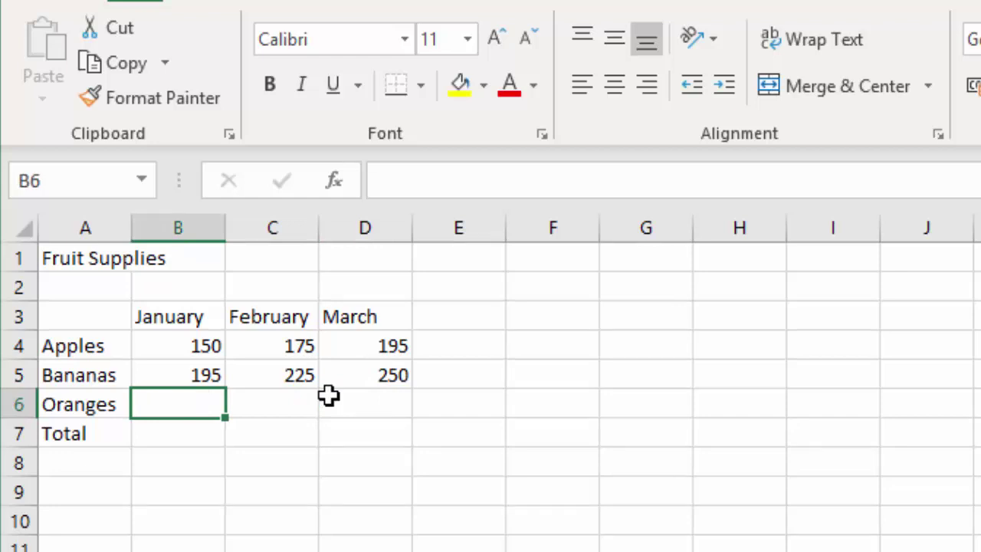
type("225")
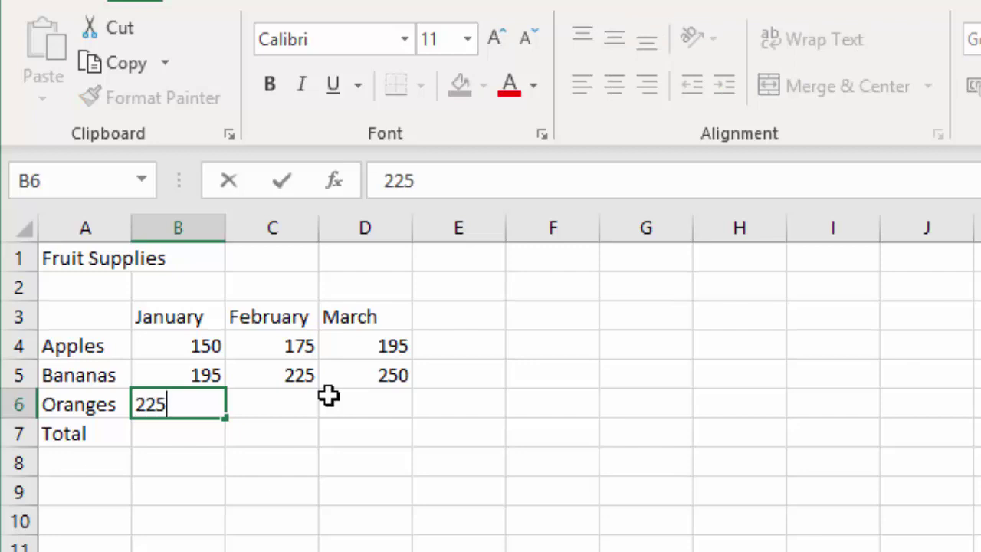
key("Tab")
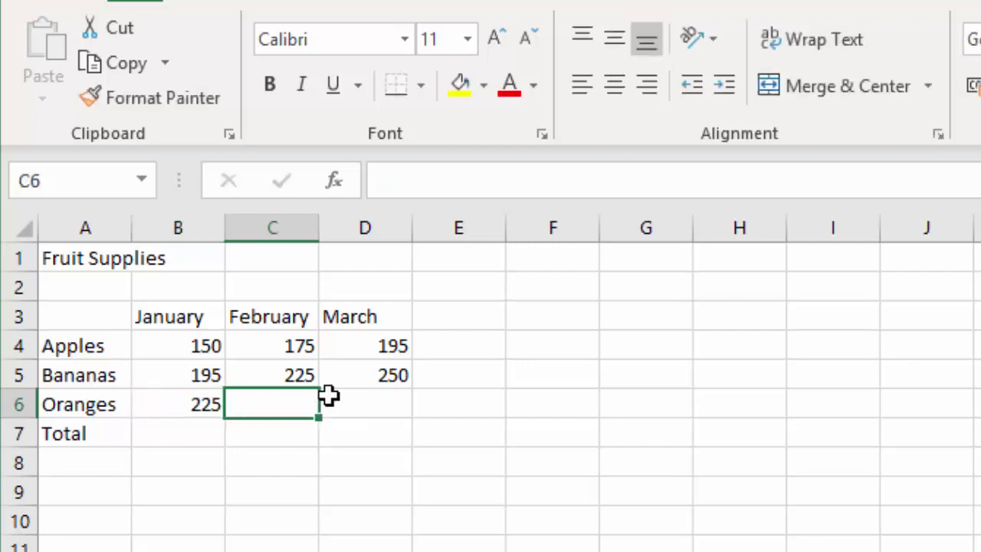
type("250")
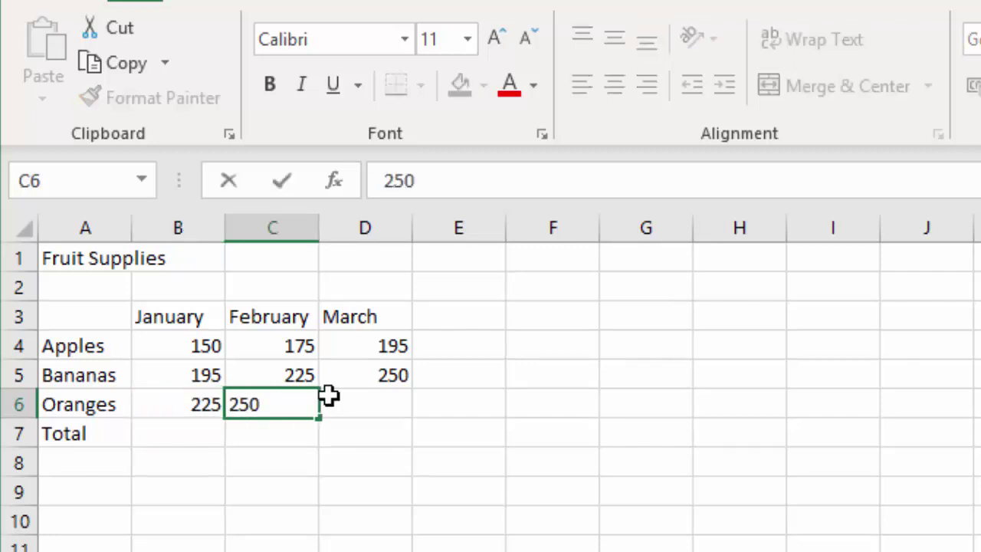
key("Tab")
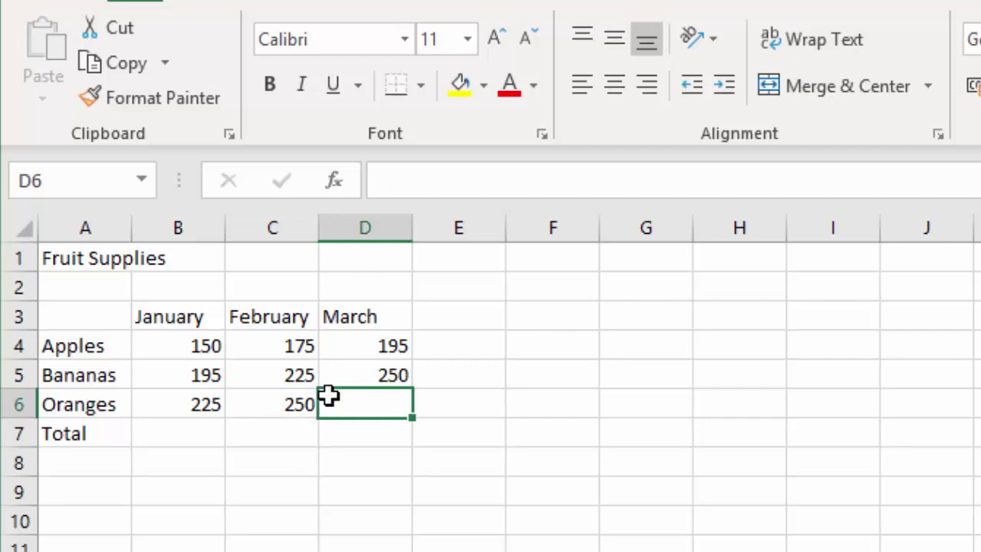
type("295")
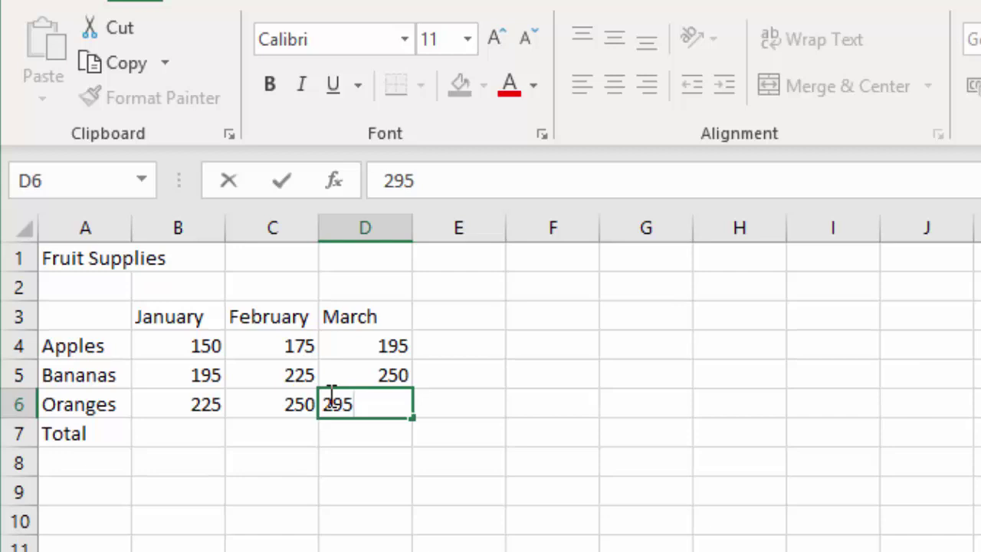
Step: Clear the Oranges figures from cells B6 to D6
left_click(182, 408)
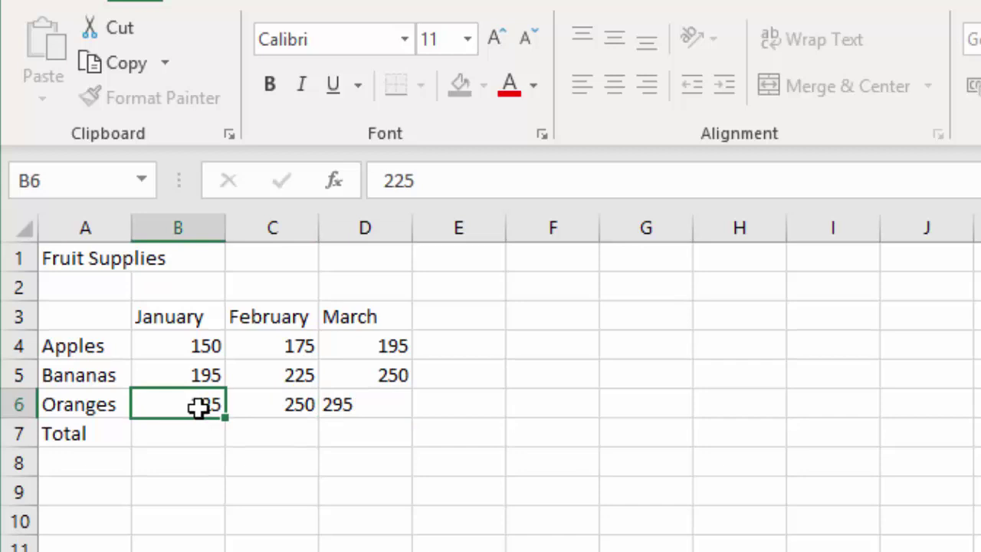
left_click_drag(206, 408, 376, 406)
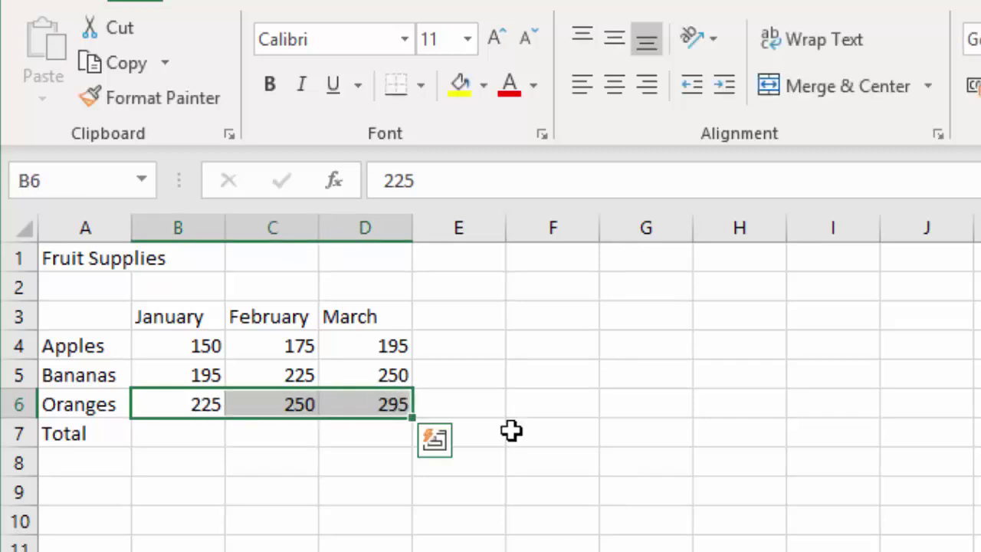
key("Delete")
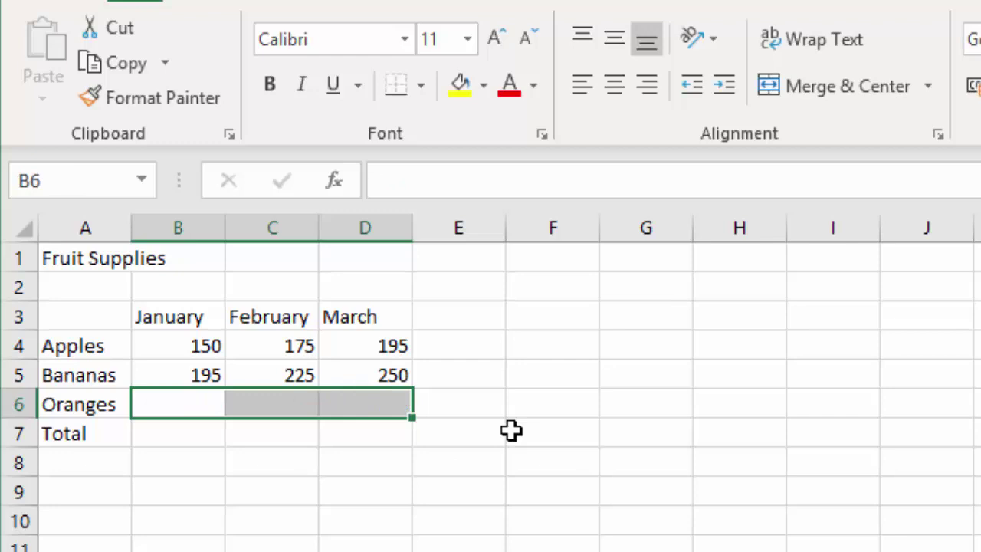
Step: Enter the Oranges figures again as 225 in cell B6, 250 in C6 and 295 in D6
left_click(189, 399)
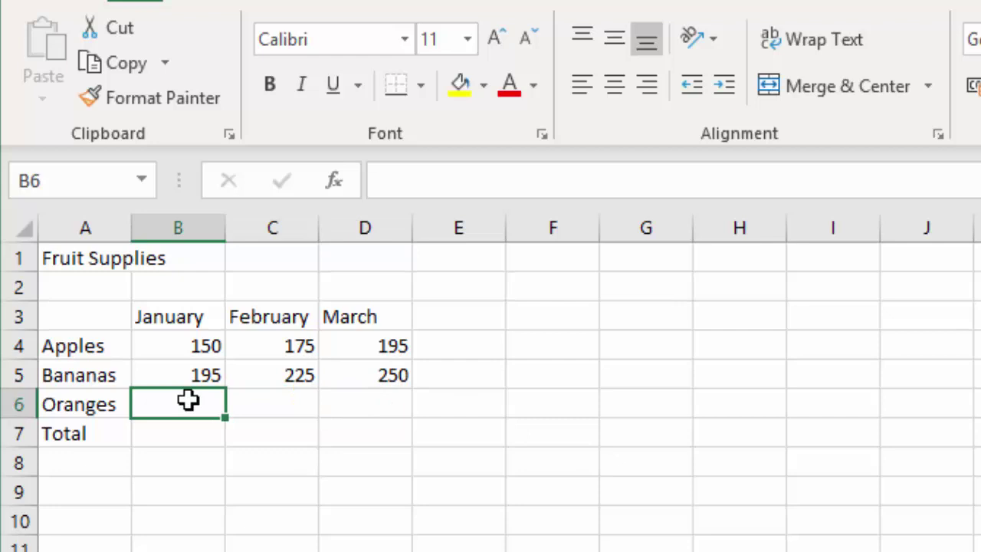
double_click(188, 399)
type("225")
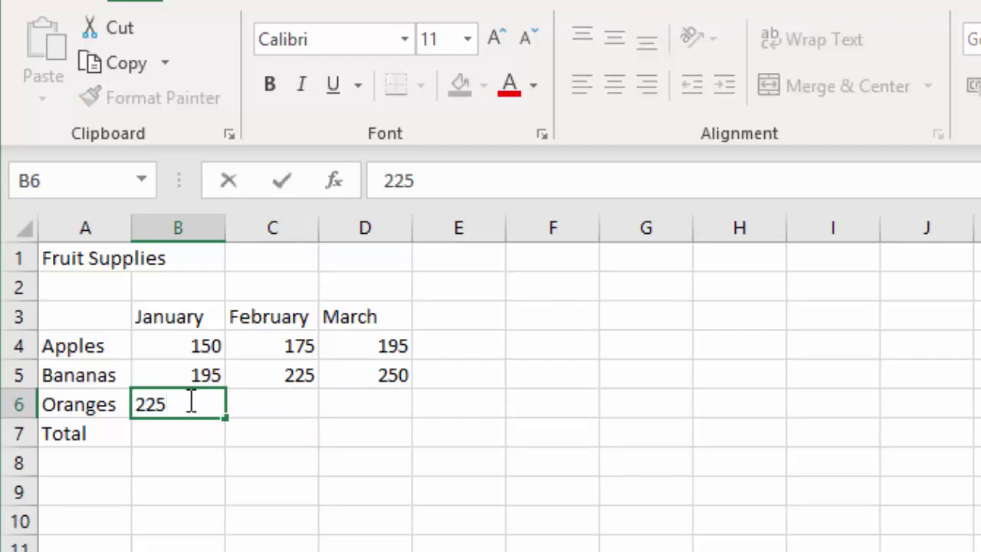
key("Tab")
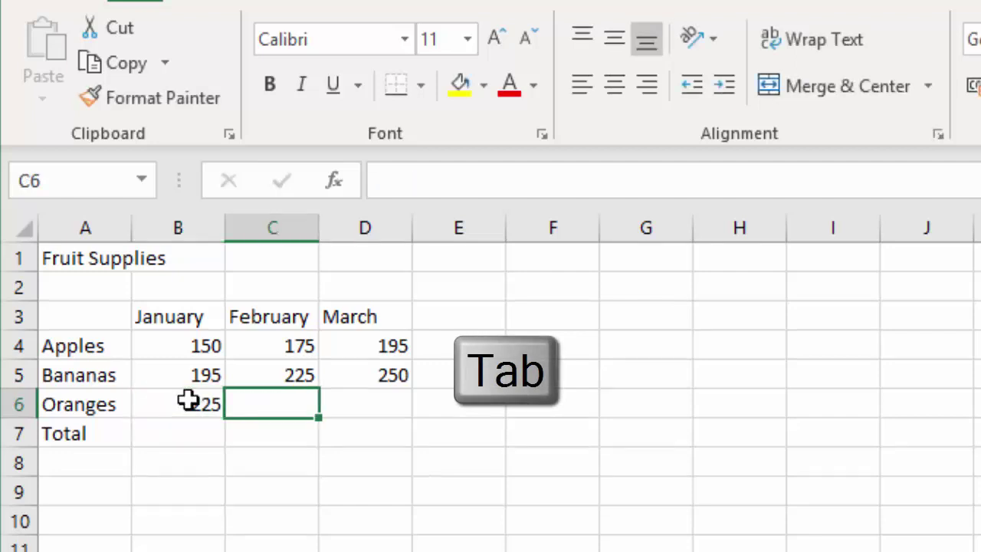
type("250")
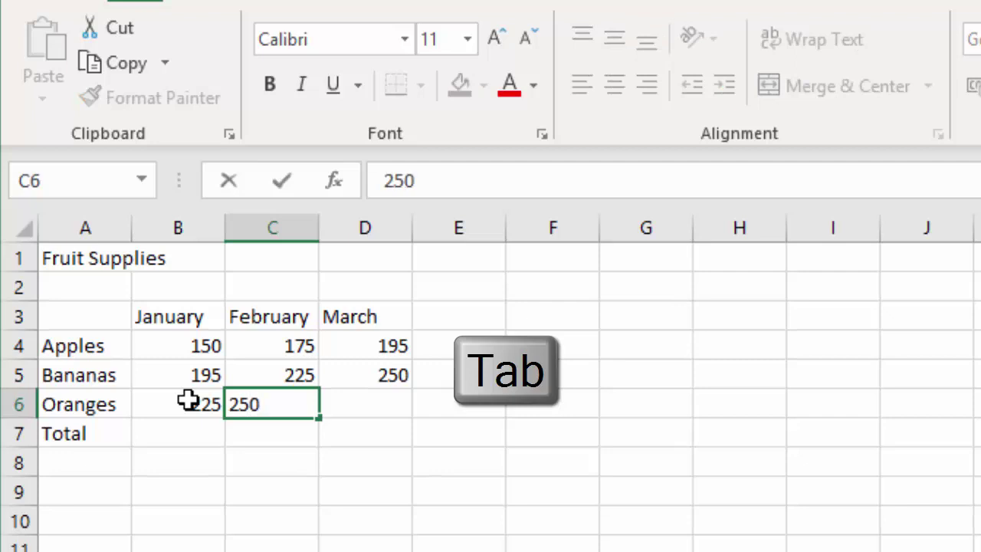
key("Tab")
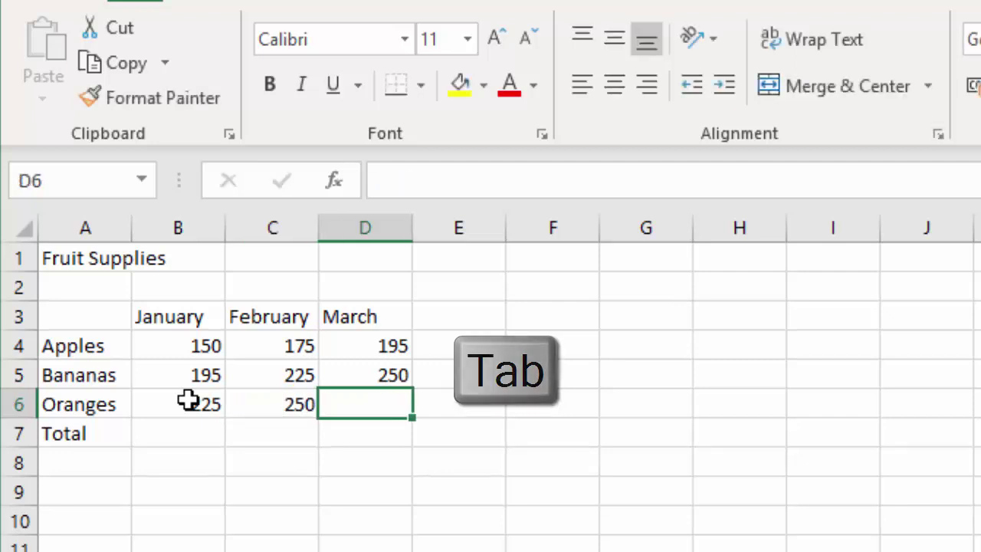
type("295")
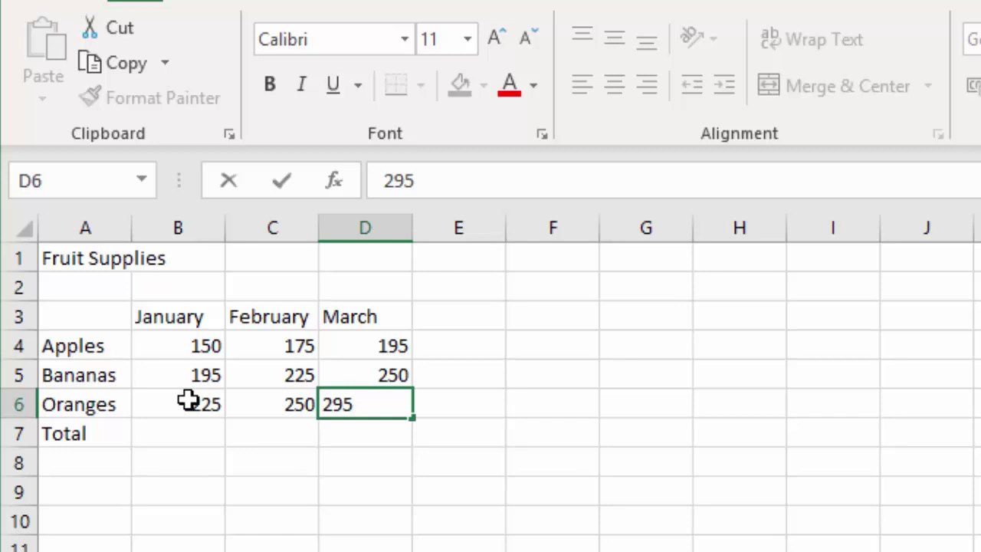
key("Return")
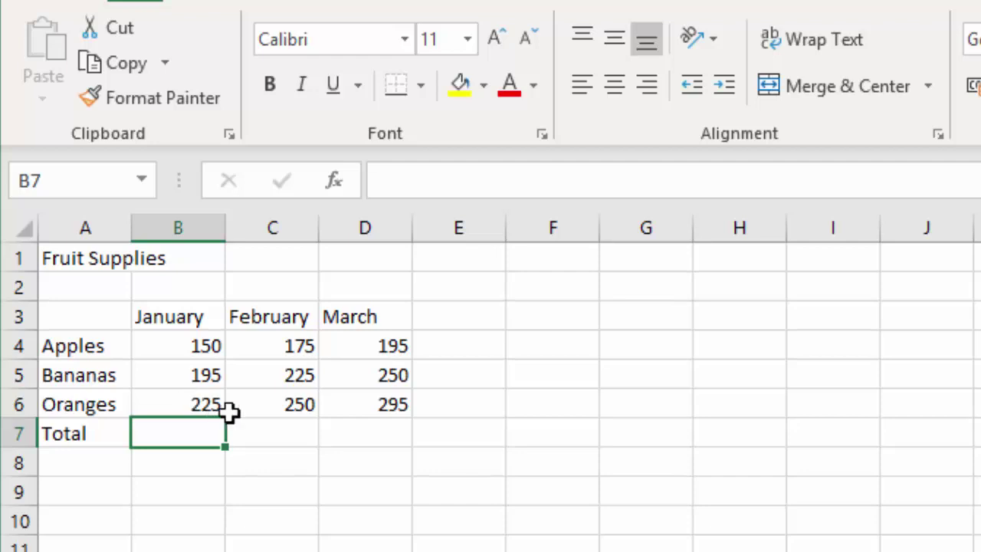
Step: Add the column heading Total in cell E3 and total the Apples row in E4 with AutoSum over B4:D4
left_click(480, 320)
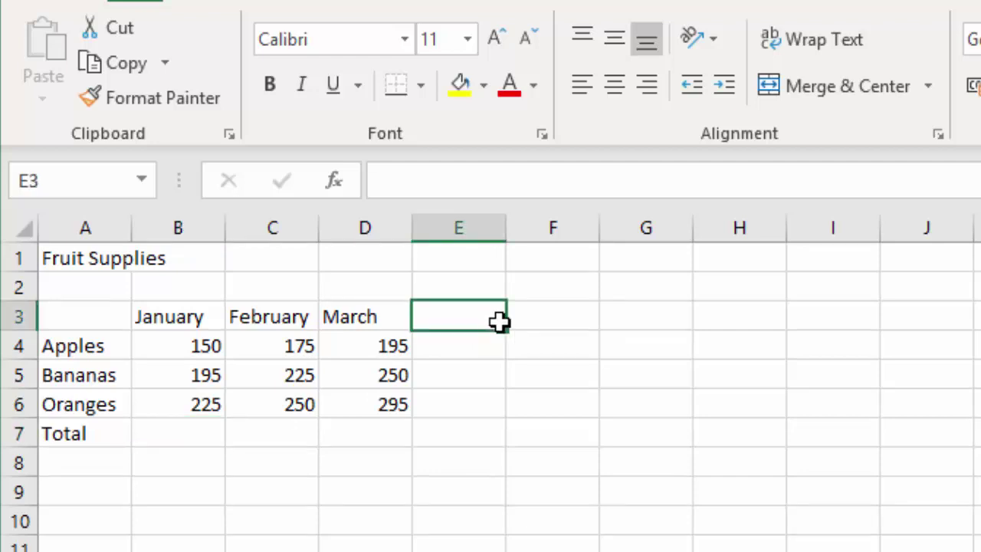
type("Total")
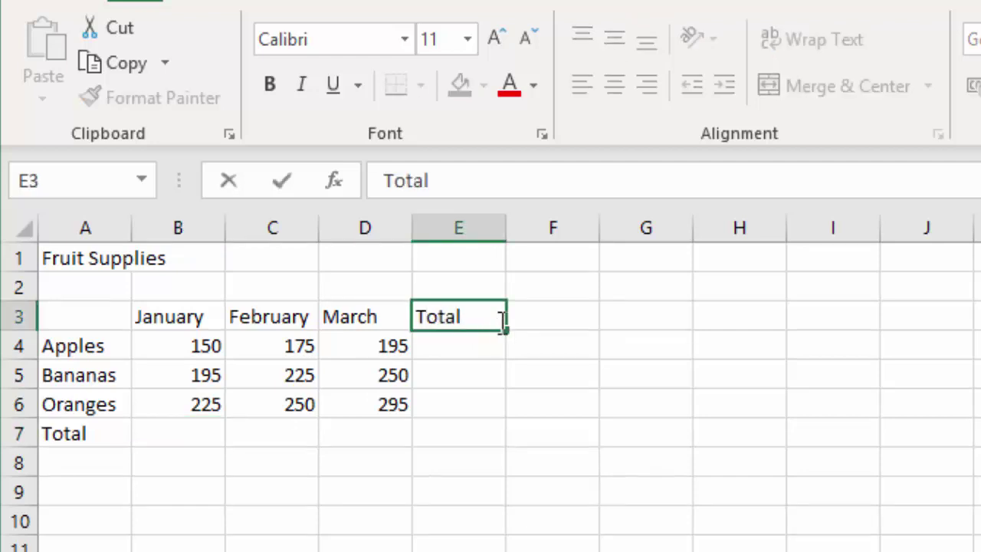
key("Return")
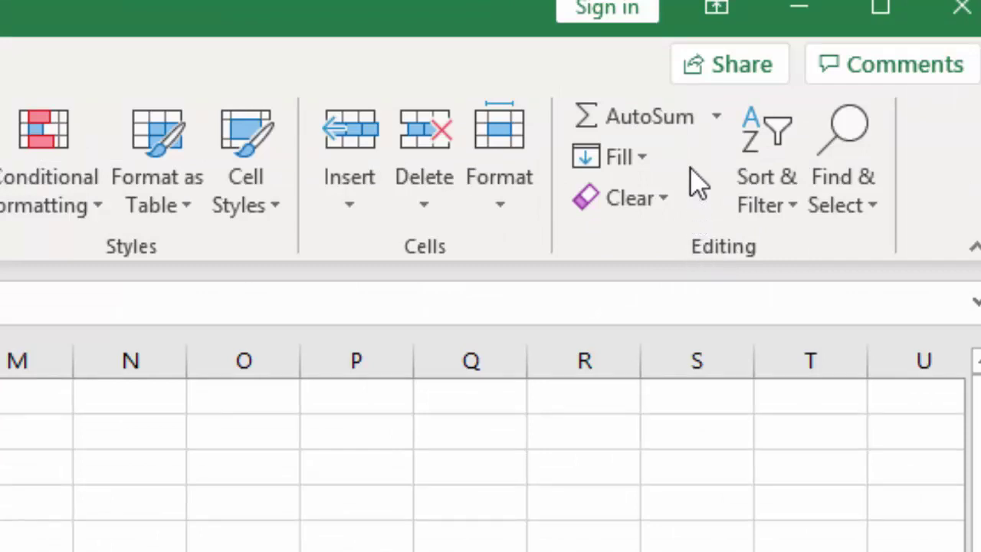
left_click(632, 121)
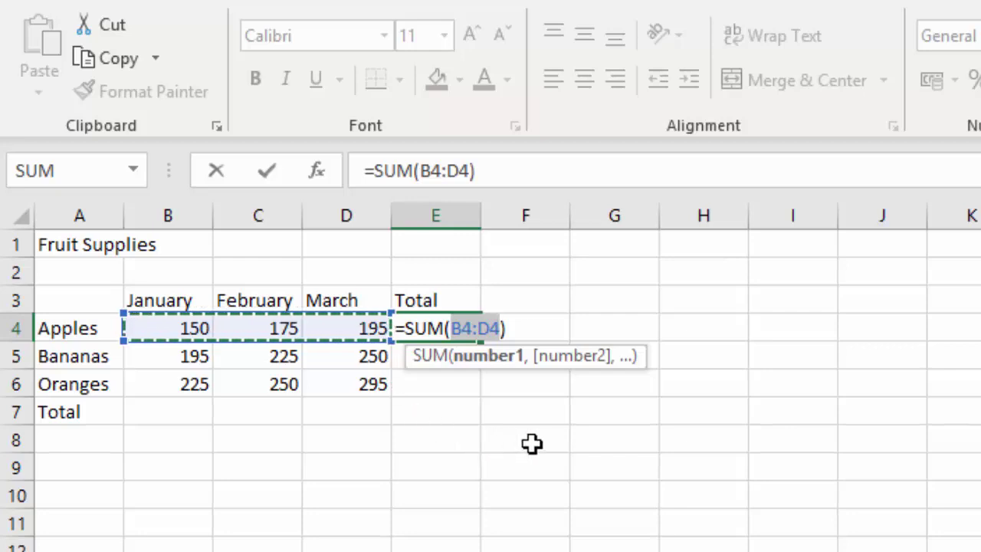
key("Return")
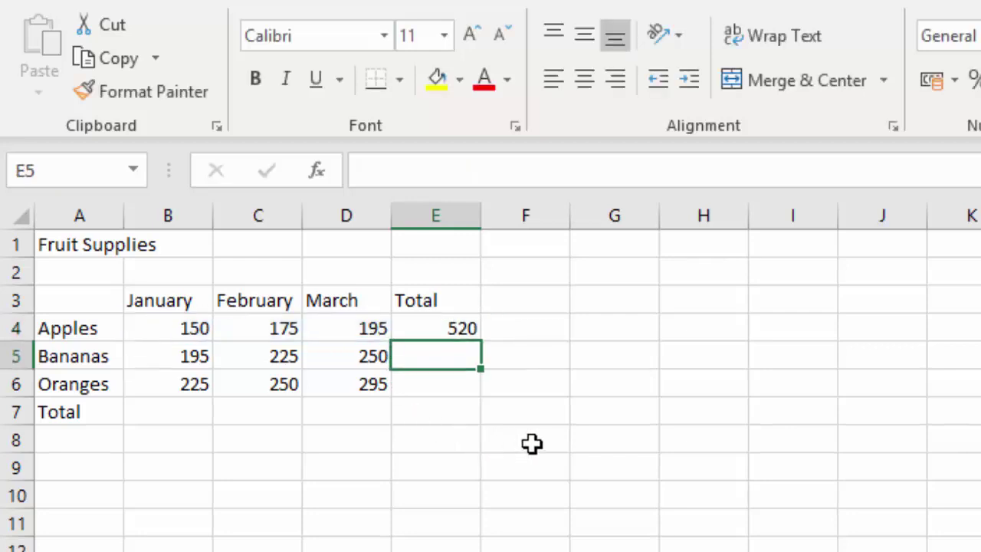
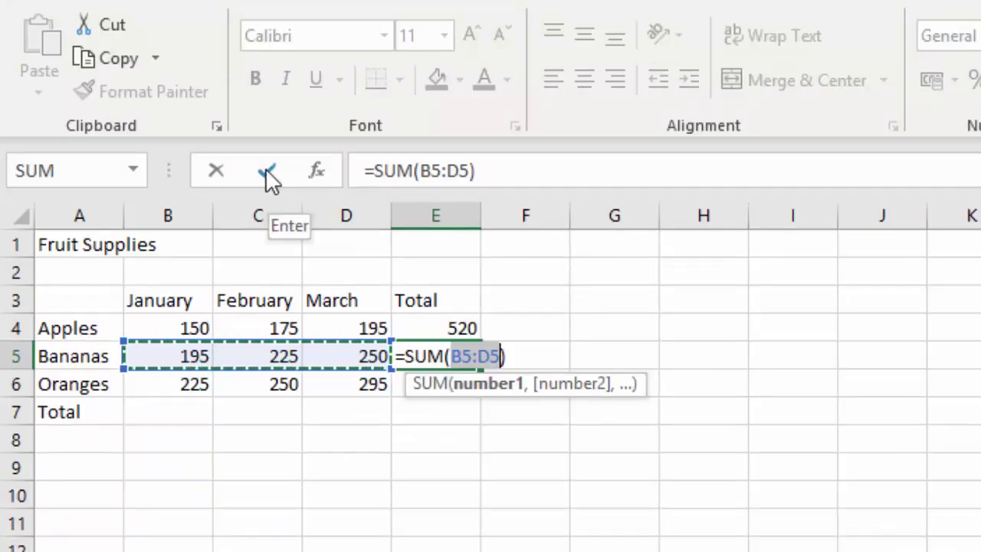
Step: Try the sum formula for B5:D5 in the Bananas total cell E5, and clear that cell again
left_click(268, 172)
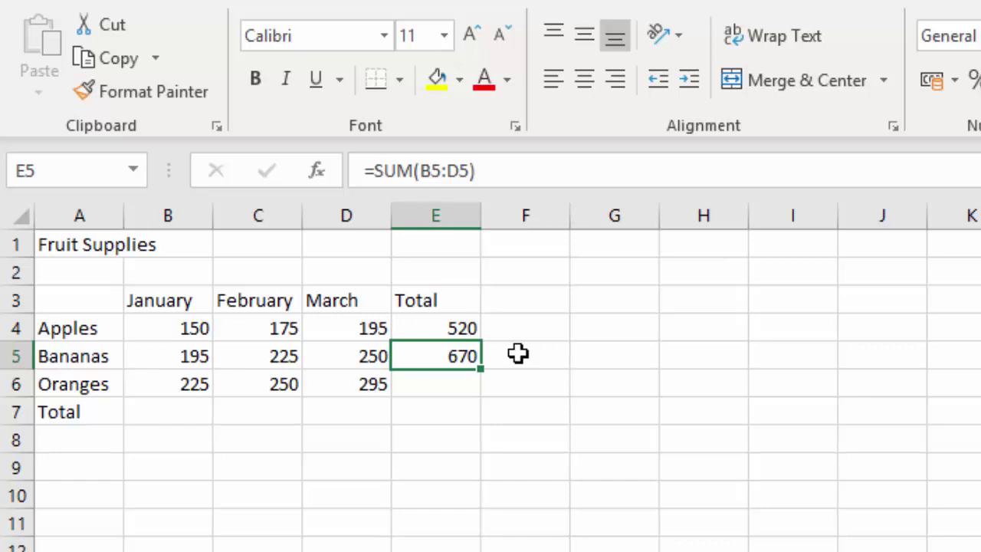
key("Delete")
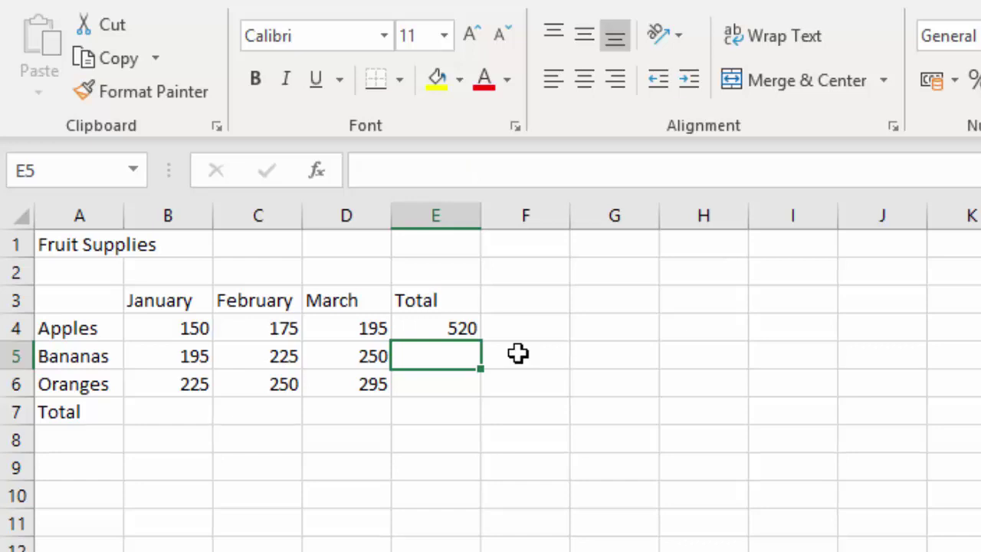
Step: Autofill the Apples total formula from E4 down to E6 and check the copied formulas in E5 and E6
left_click(412, 325)
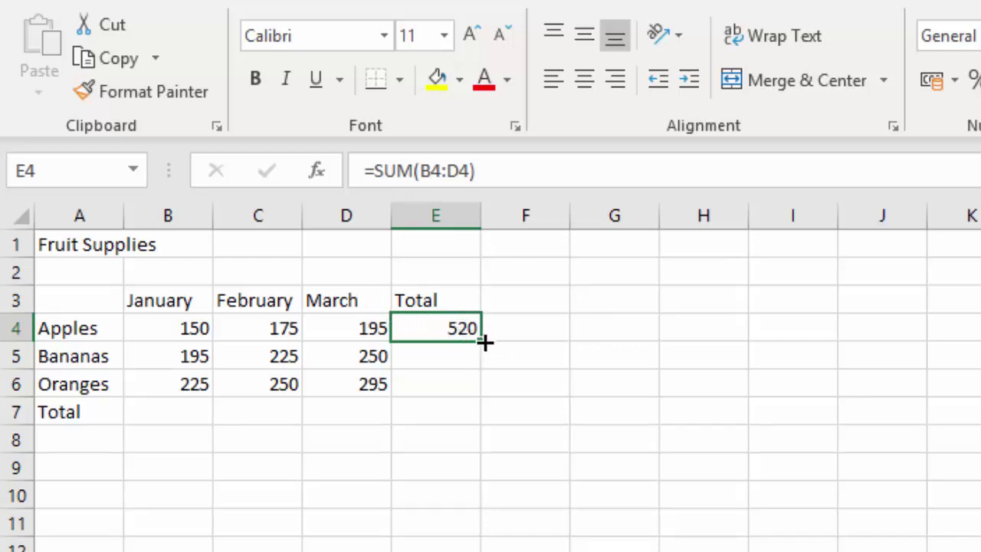
left_click_drag(484, 344, 478, 392)
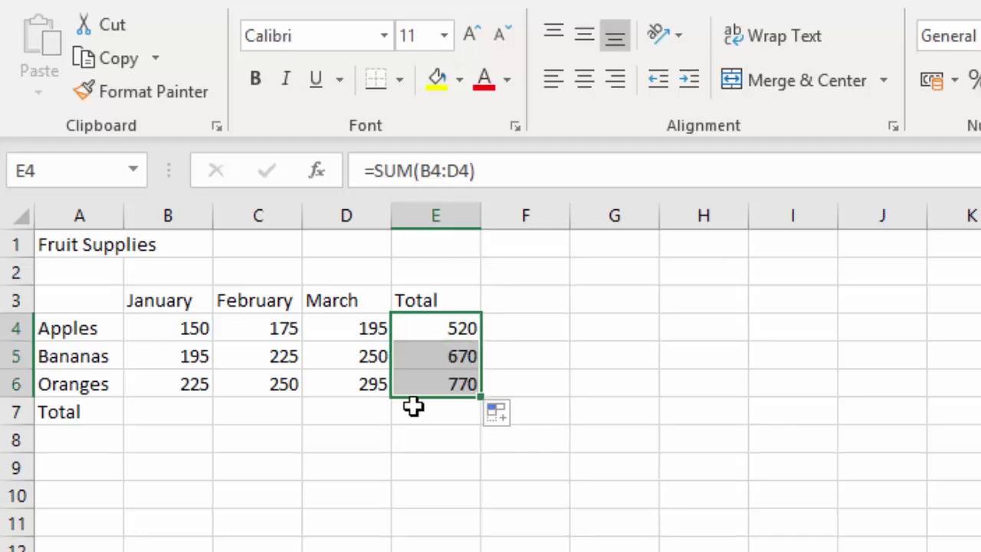
left_click(424, 360)
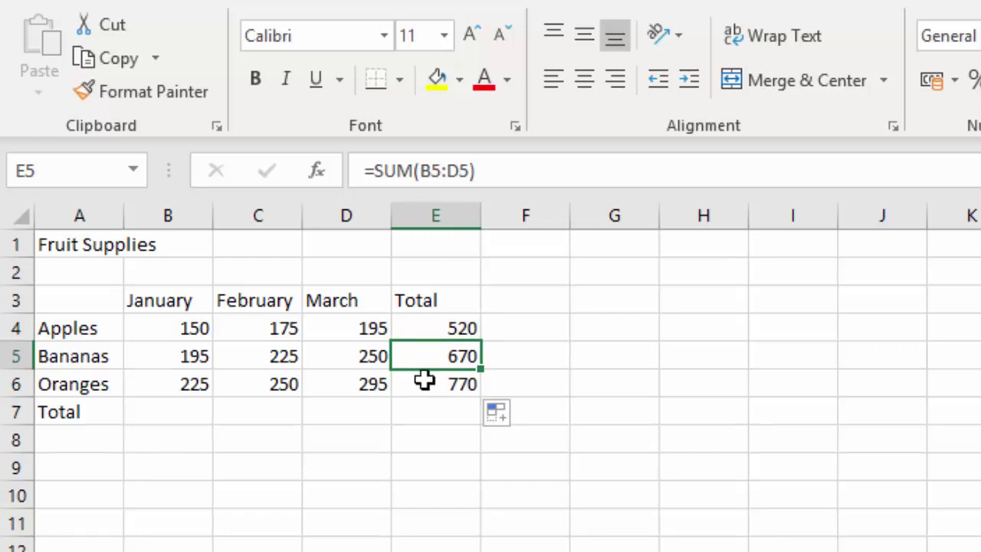
left_click(425, 381)
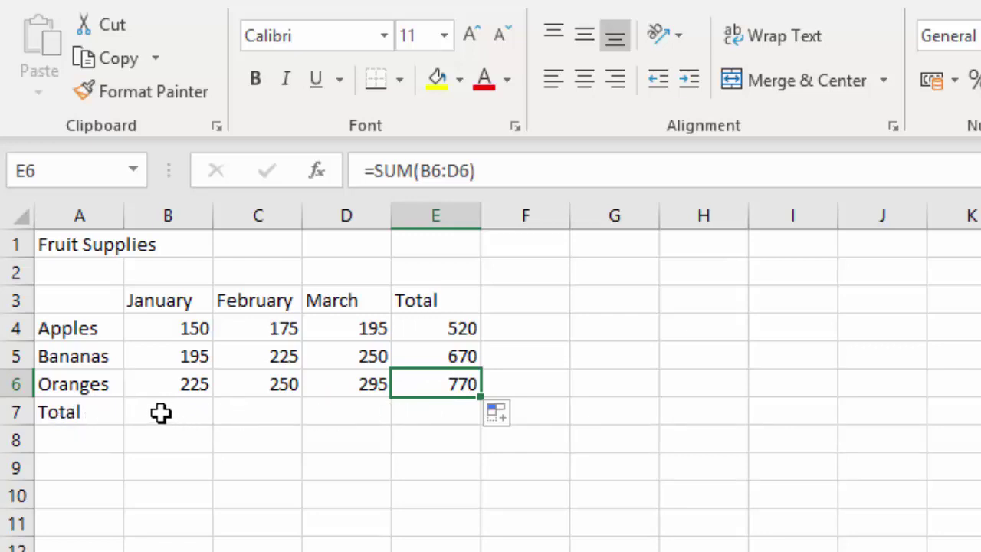
Step: Fill the Total row cells B7:E7 with AutoSum totals of the rows above
left_click_drag(161, 412, 434, 418)
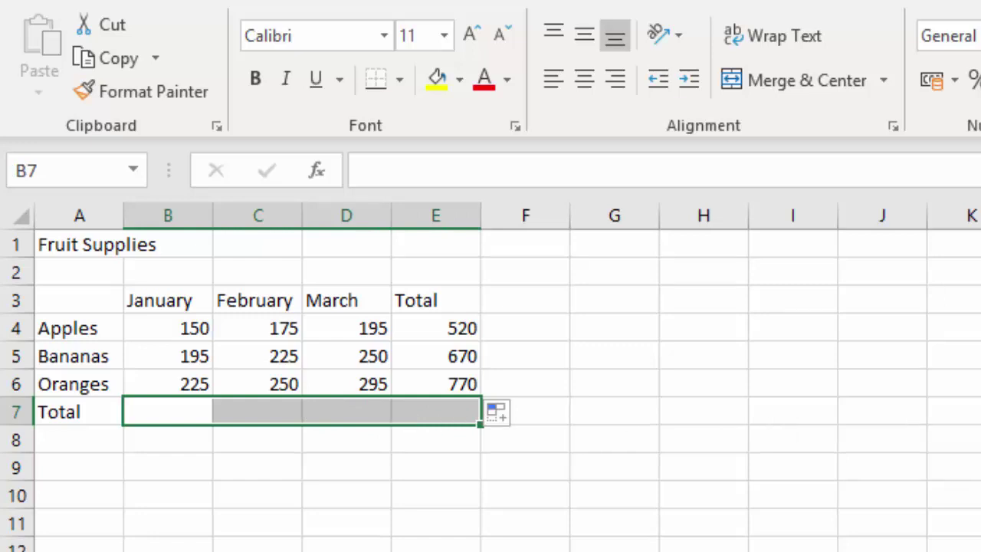
key("alt+equal")
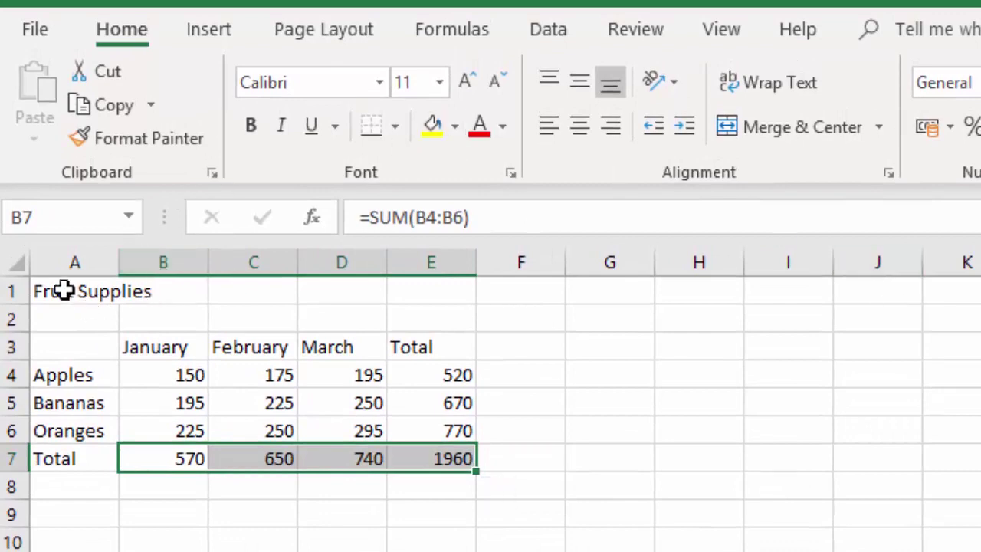
Step: Merge and center the Fruit Supplies title across A1:E1 and enlarge its font size to 24
left_click_drag(66, 290, 444, 291)
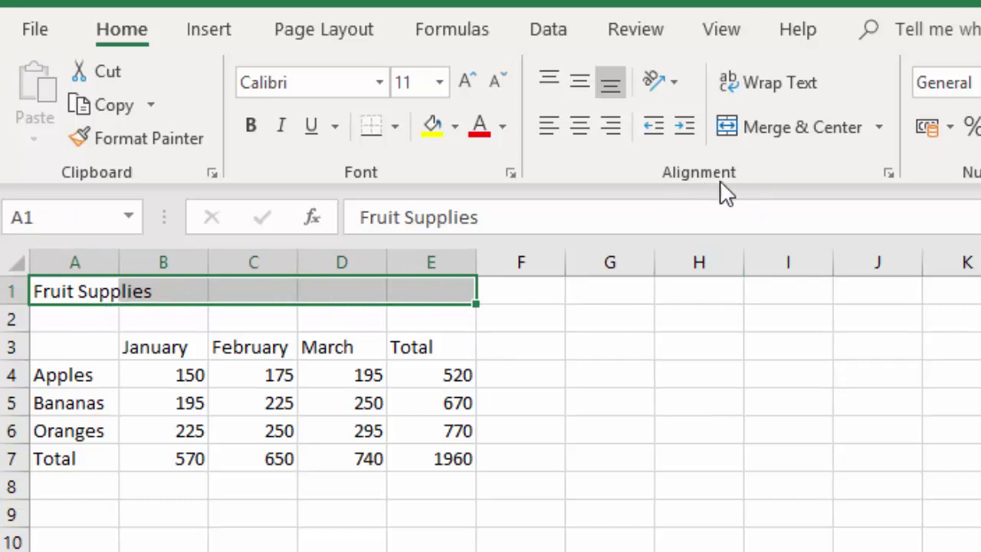
left_click(786, 123)
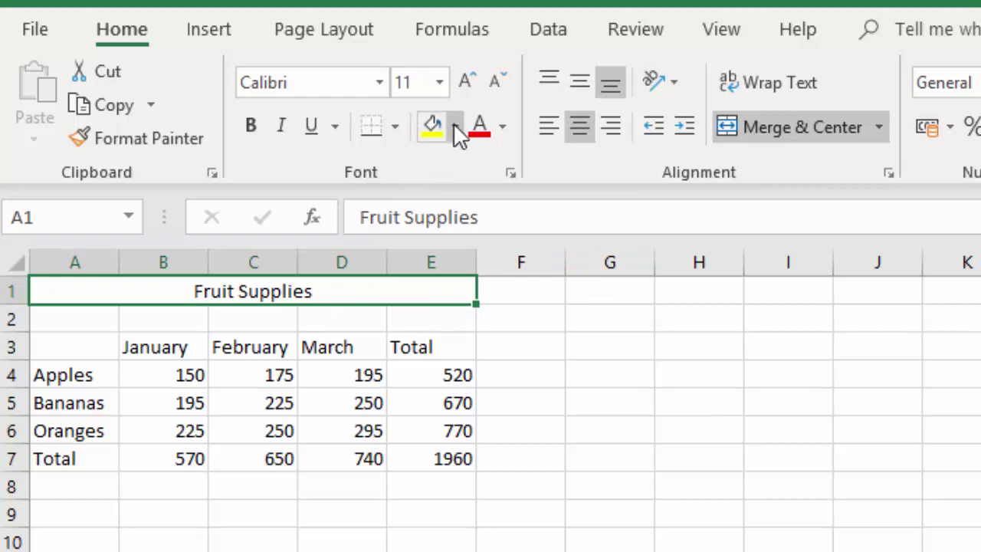
left_click(473, 78)
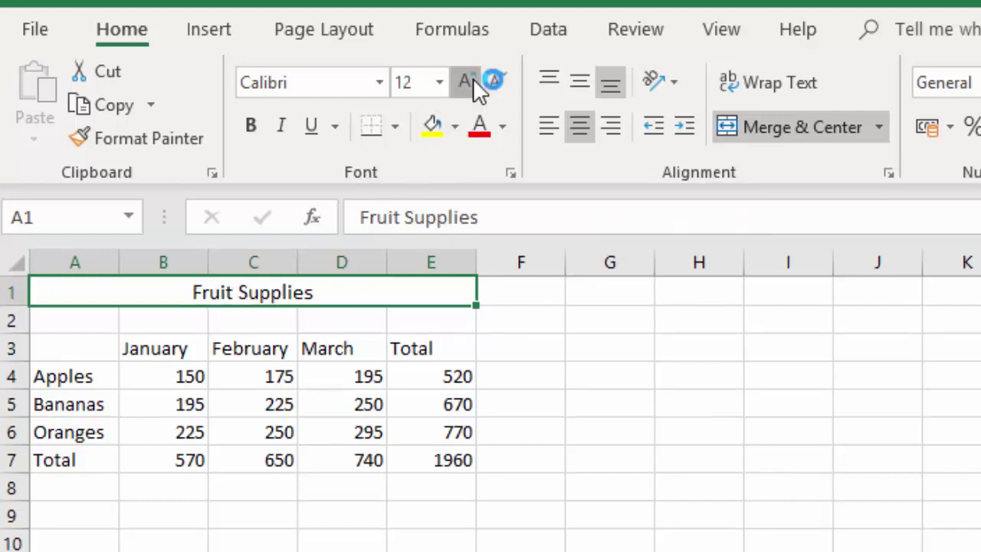
left_click(473, 78)
left_click(473, 78)
left_click(473, 78)
left_click(473, 78)
left_click(473, 78)
left_click(473, 79)
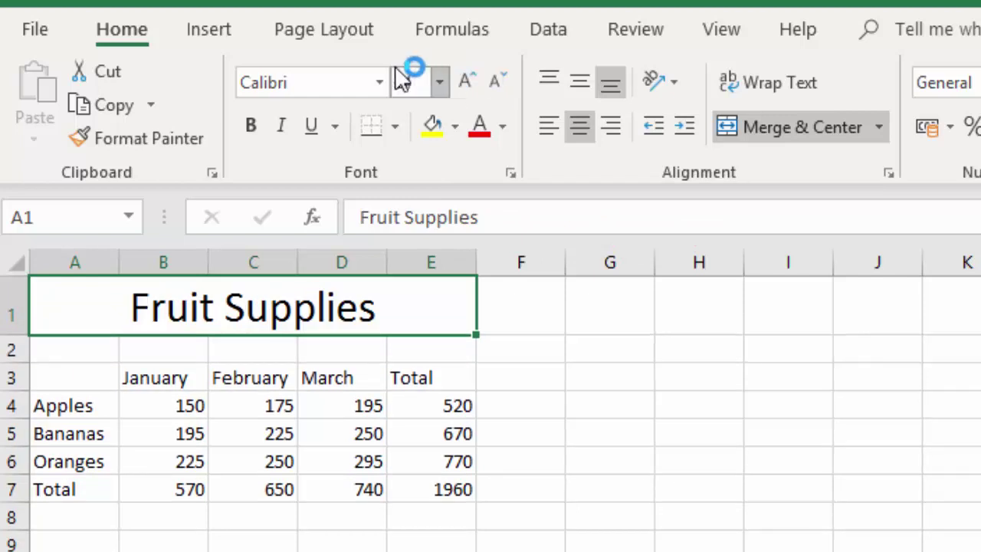
Step: Make the Fruit Supplies title bold and fill its merged cell with the lightest gold theme color
left_click(250, 126)
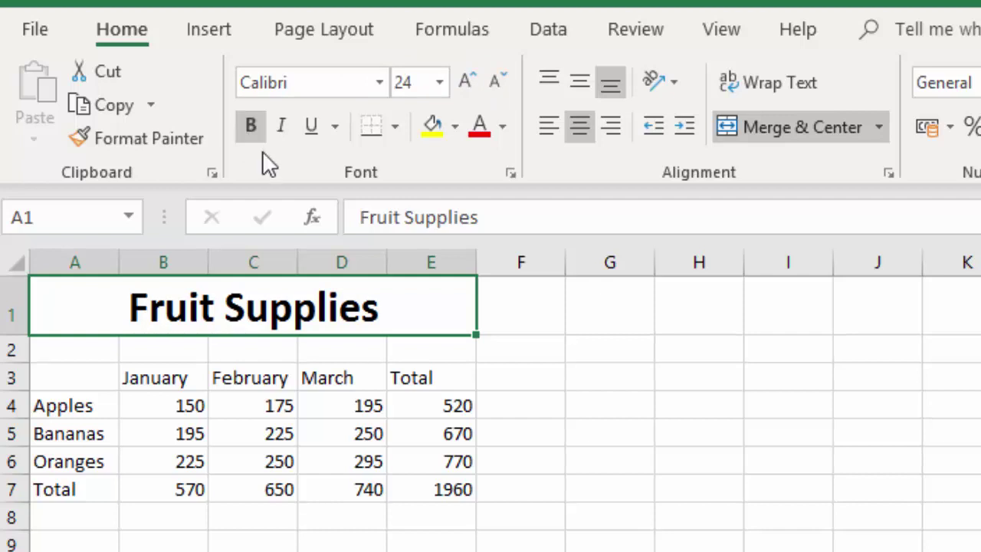
left_click(453, 126)
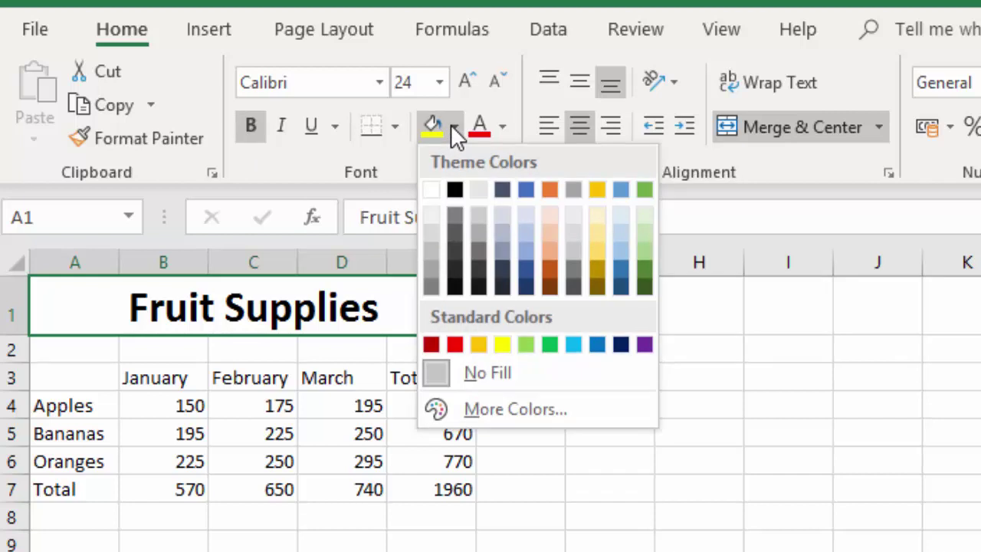
left_click(599, 216)
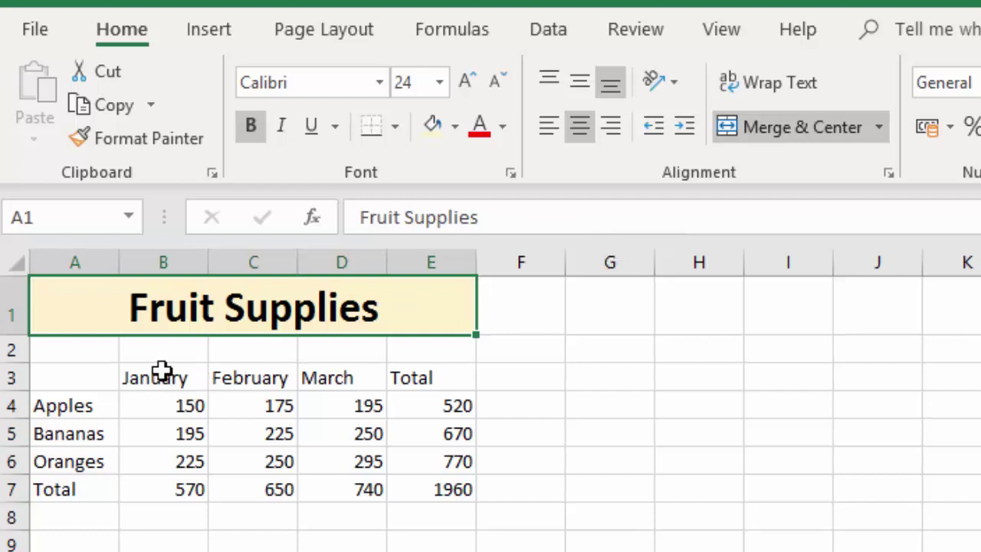
Step: Make the column headings in B3:E3 and the row labels in A4:A7 bold at font size 12
left_click_drag(154, 378, 414, 376)
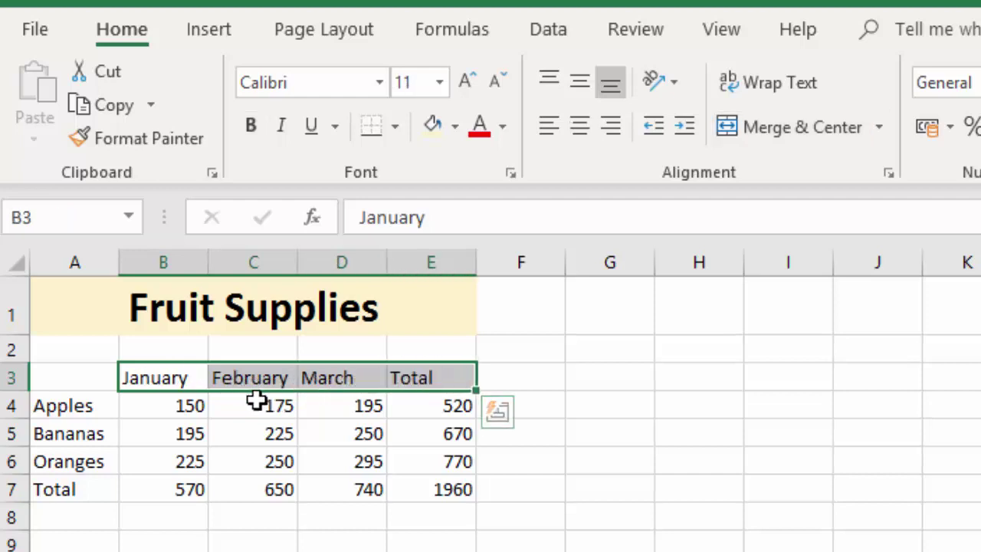
key("ctrl")
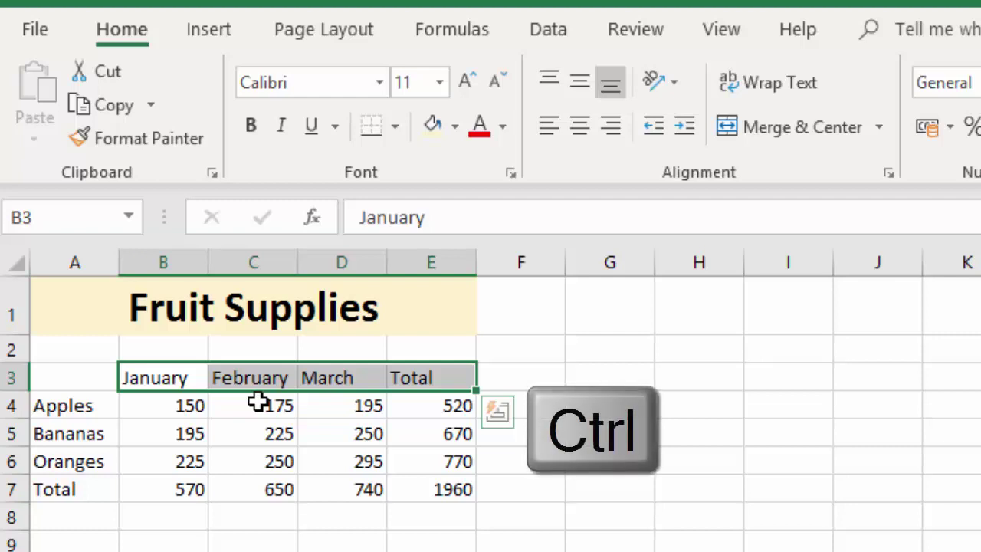
left_click_drag(72, 406, 74, 489)
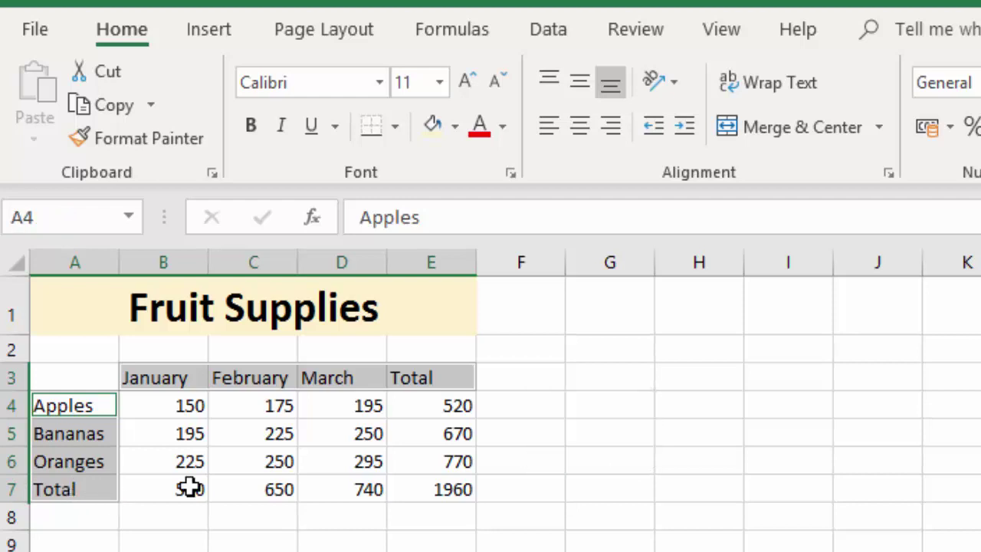
left_click(253, 128)
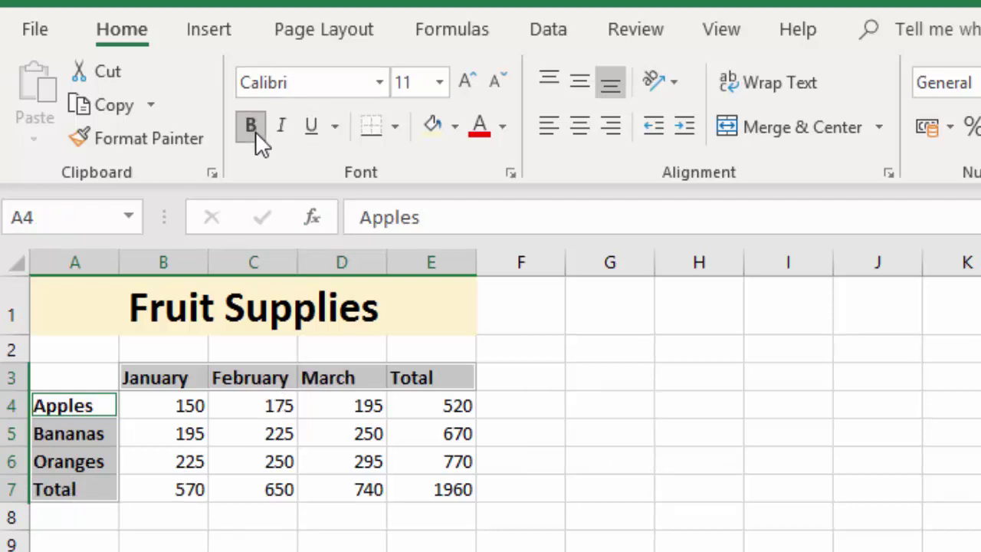
left_click(440, 82)
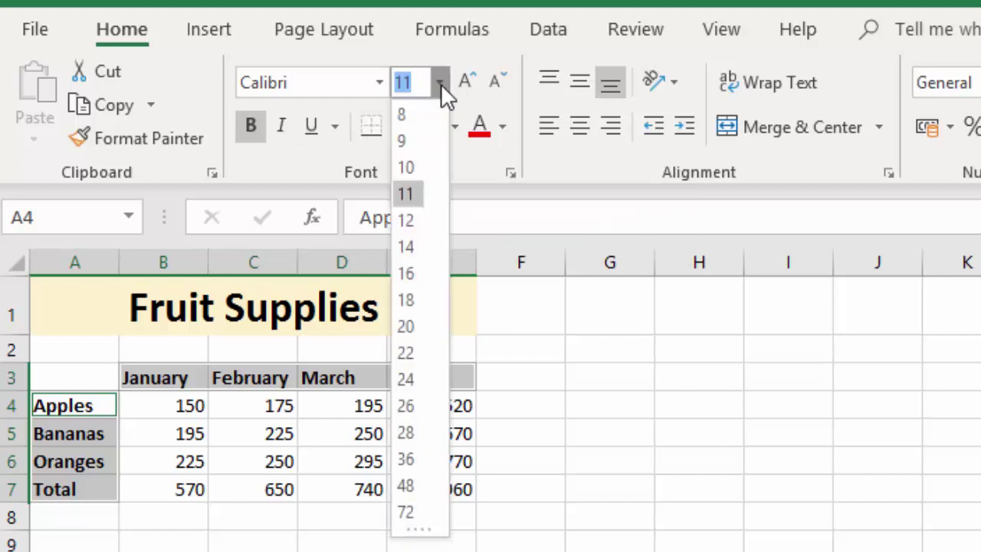
left_click(406, 220)
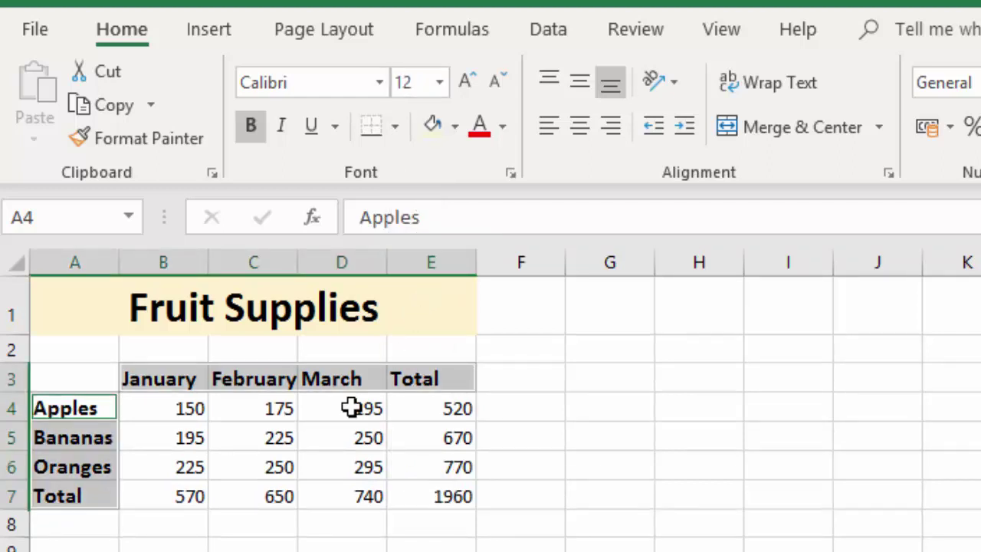
Step: Make the totals in B7:E7 and E4:E6 bold
left_click_drag(170, 498, 411, 499)
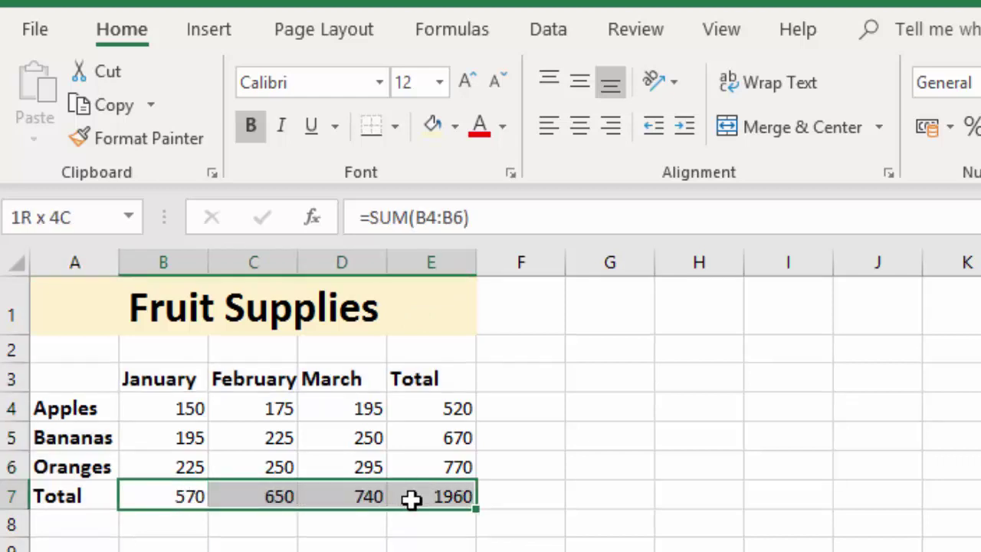
left_click_drag(411, 499, 411, 499)
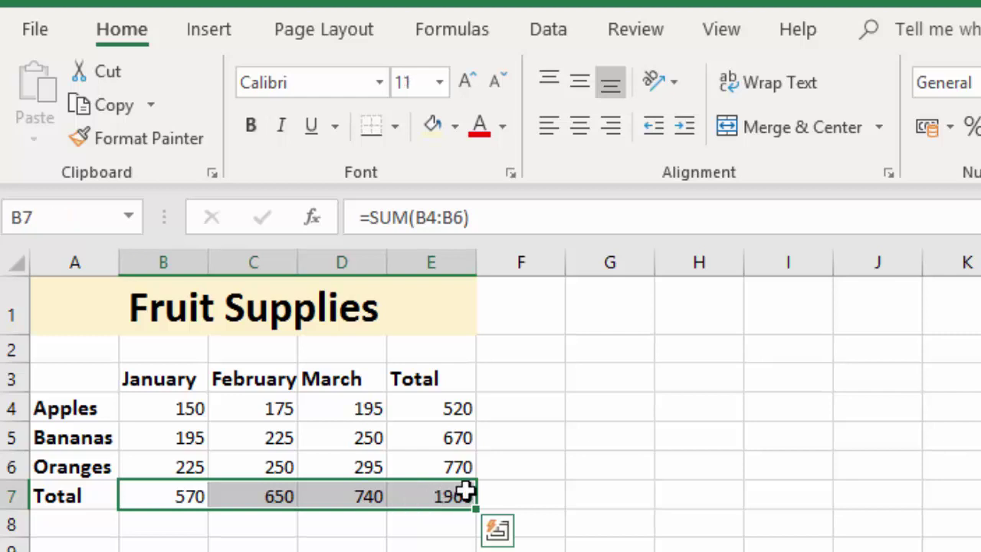
left_click(446, 404)
left_click_drag(446, 404, 448, 464)
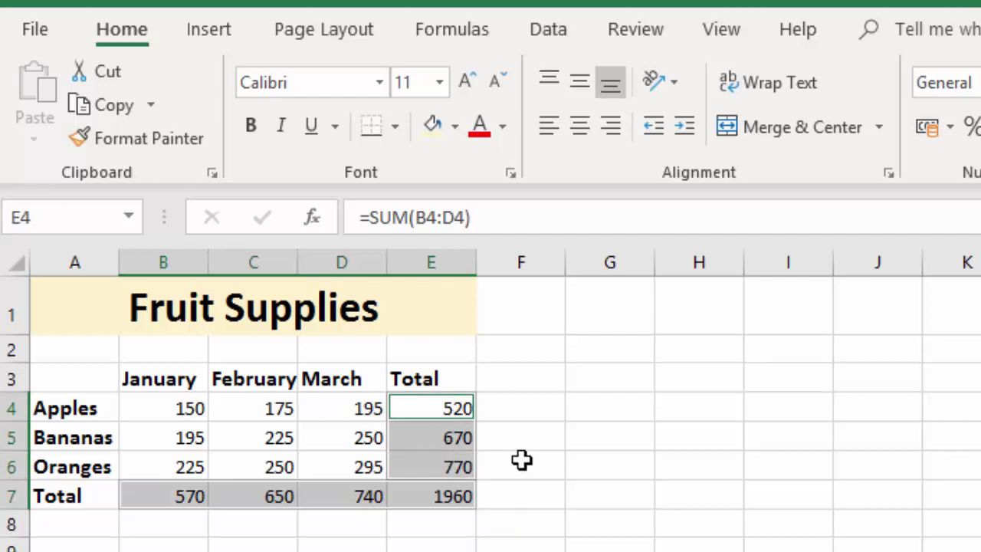
left_click(253, 125)
left_click(610, 550)
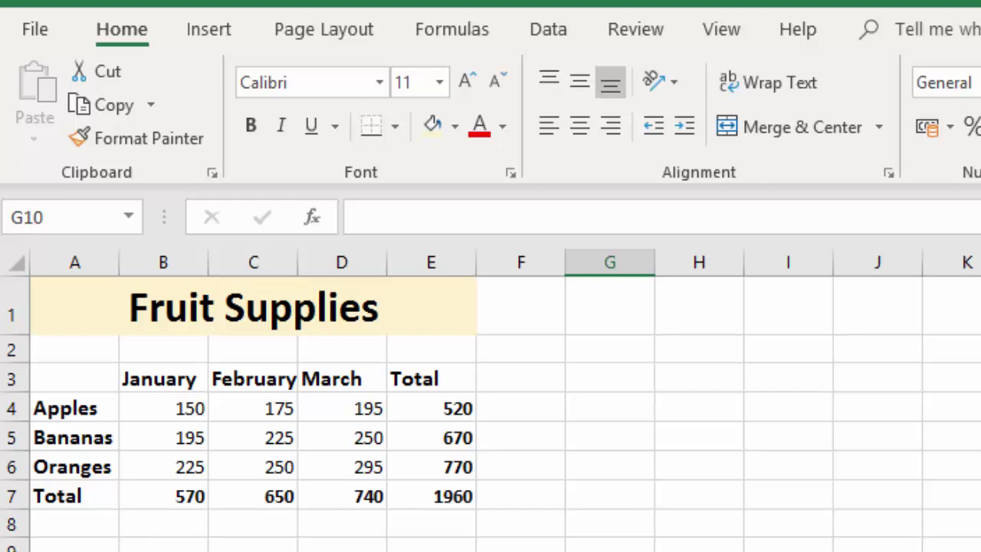
Step: Format the figures in B4:E7 with the £ English (United Kingdom) accounting format and no decimal places
left_click_drag(162, 408, 423, 499)
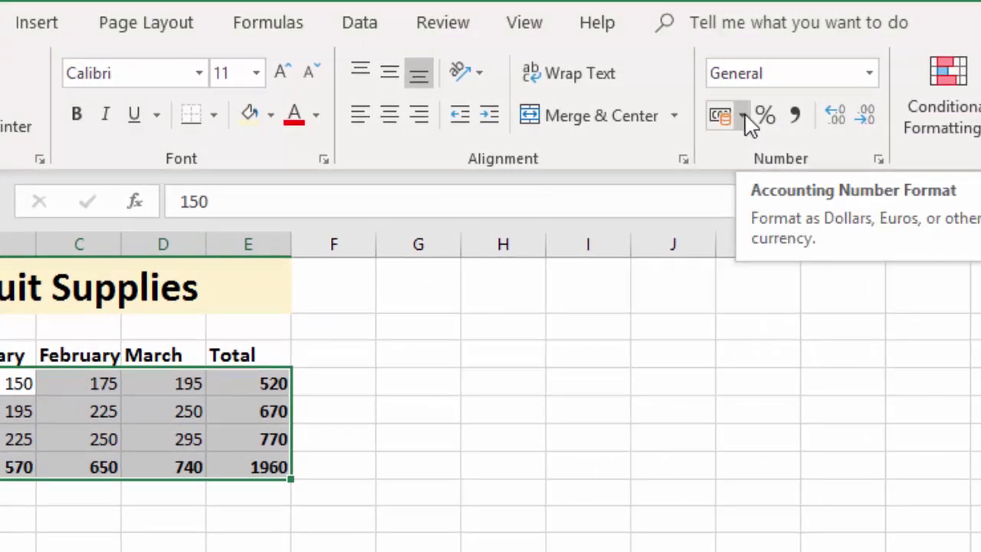
left_click(743, 117)
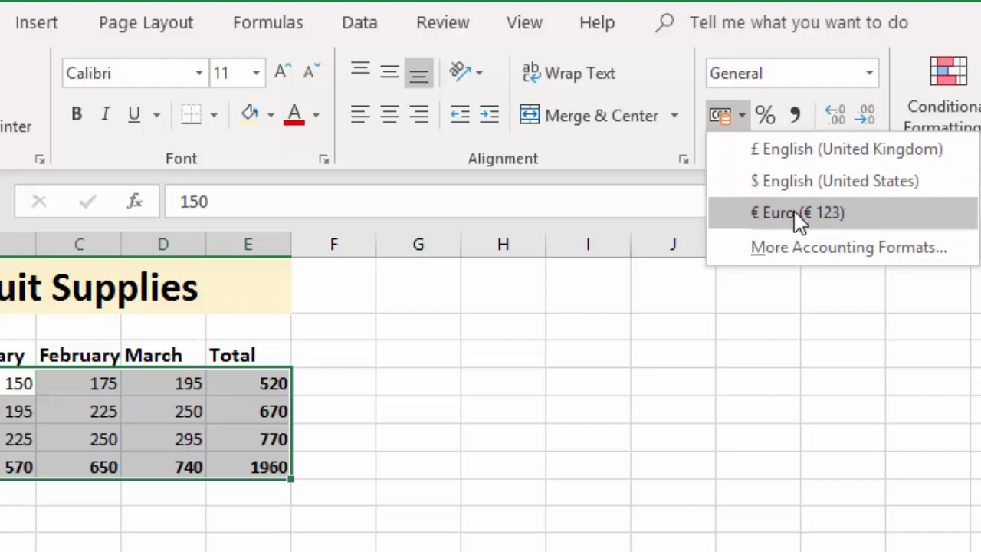
left_click(781, 150)
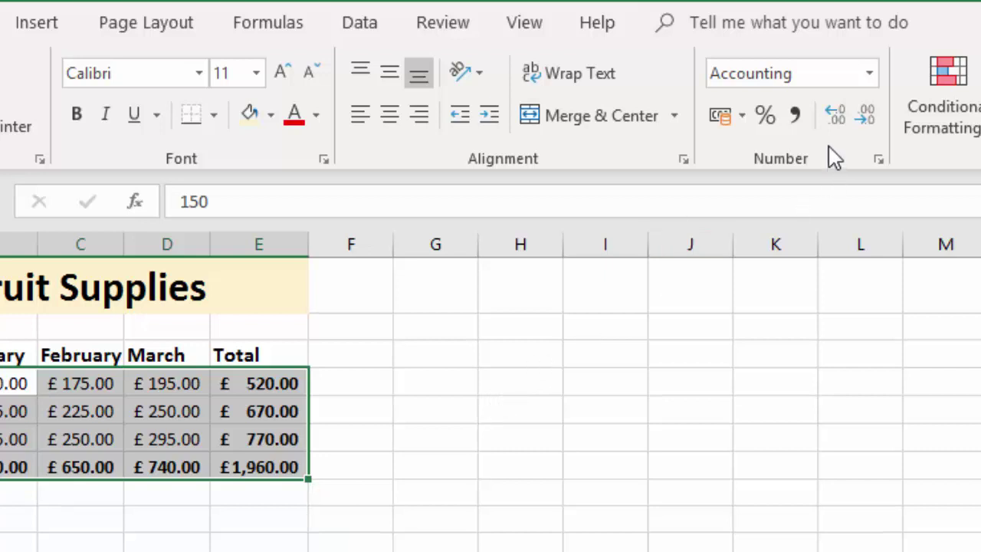
left_click(868, 122)
left_click(868, 122)
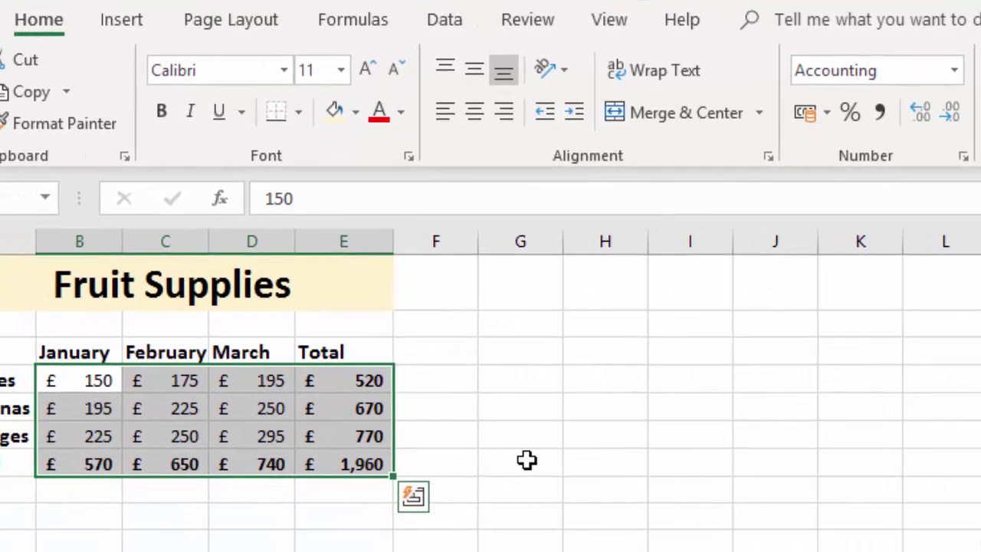
left_click(532, 492)
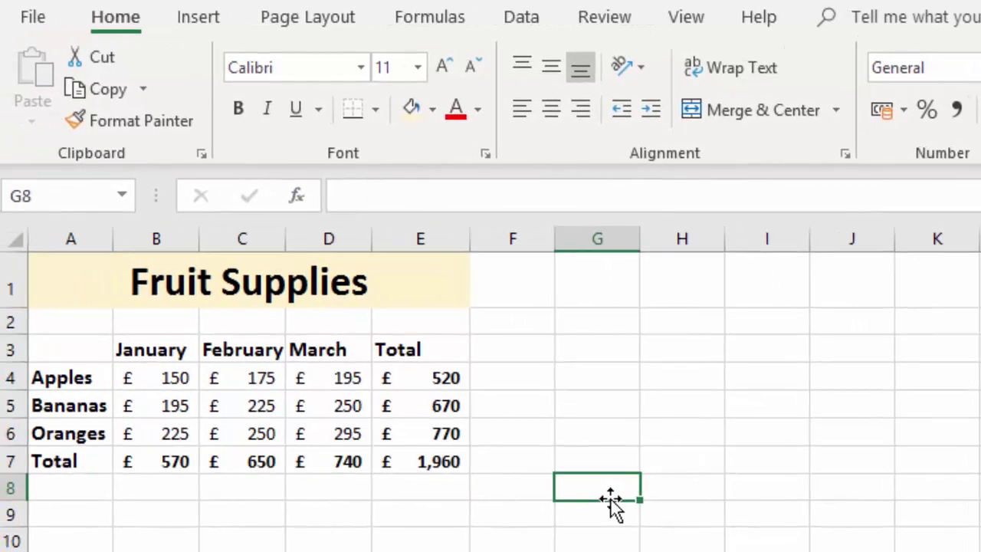
left_click_drag(611, 500, 637, 541)
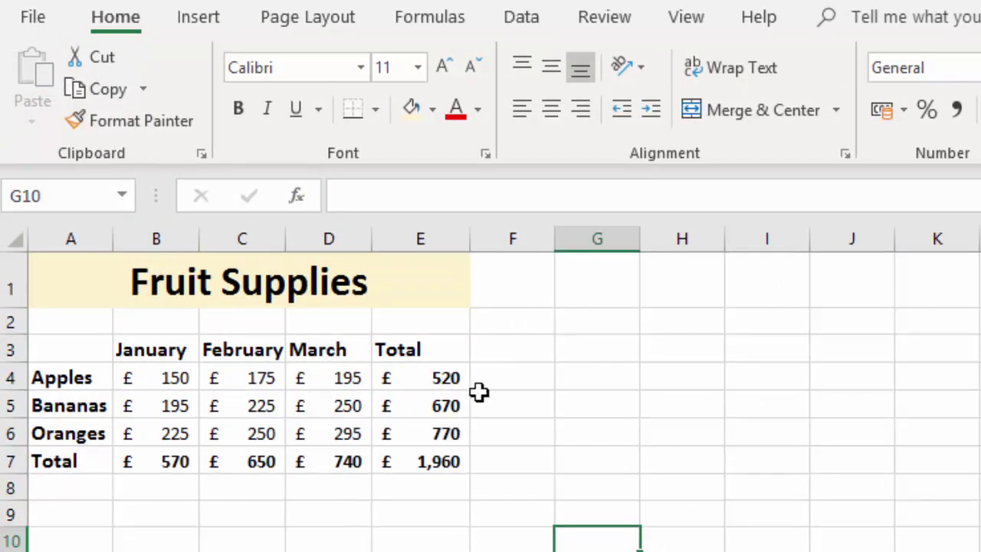
Step: Apply All Borders to the table range A3:E7
left_click(435, 466)
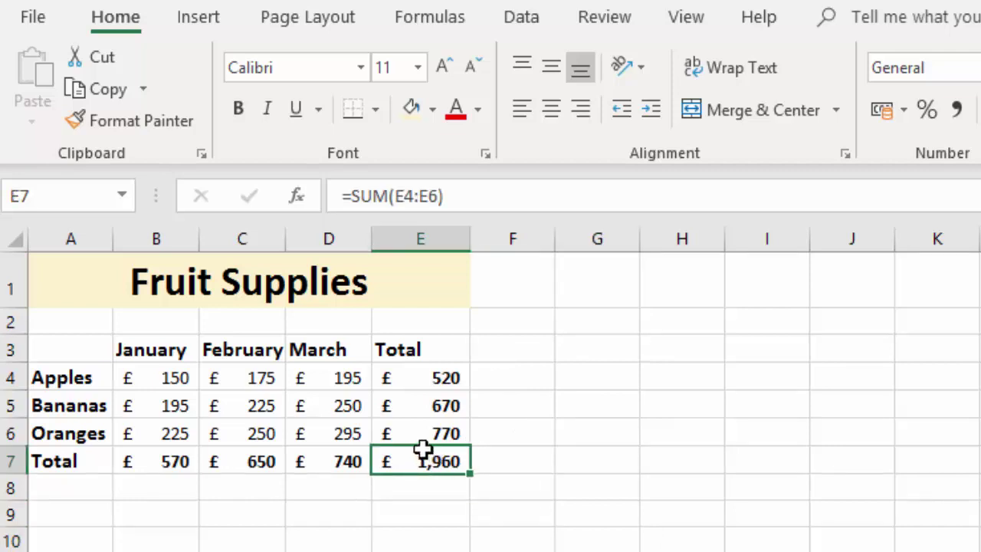
left_click_drag(422, 448, 76, 355)
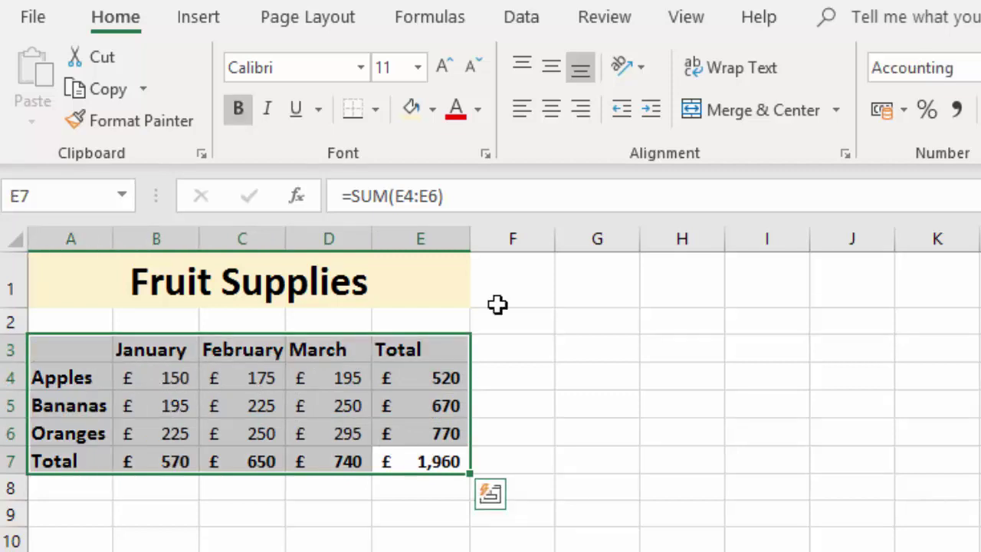
left_click(376, 110)
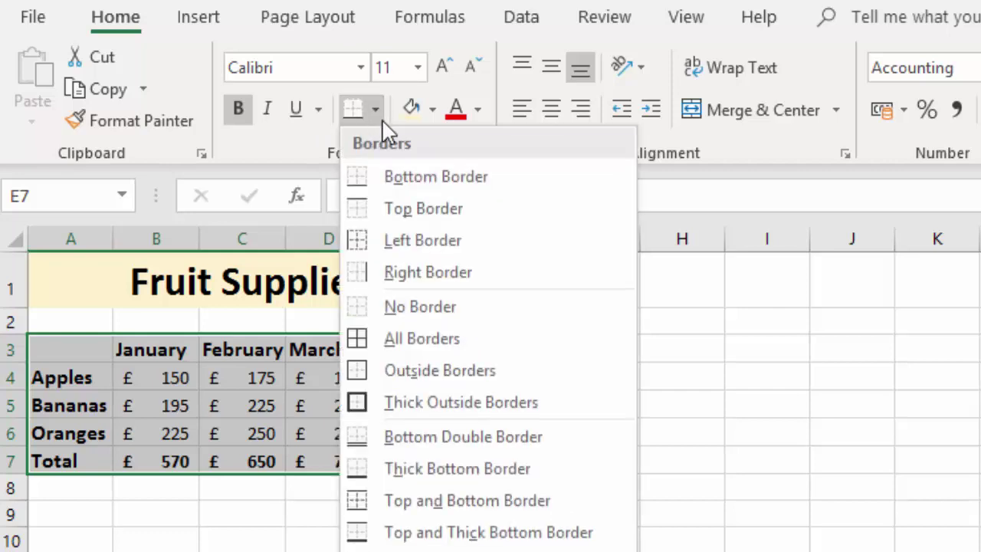
left_click(456, 339)
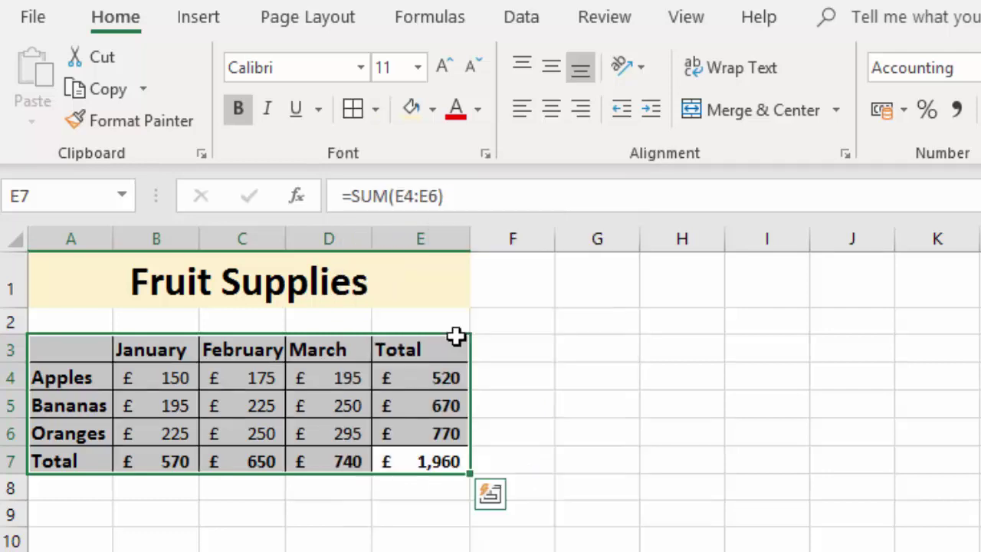
left_click(594, 512)
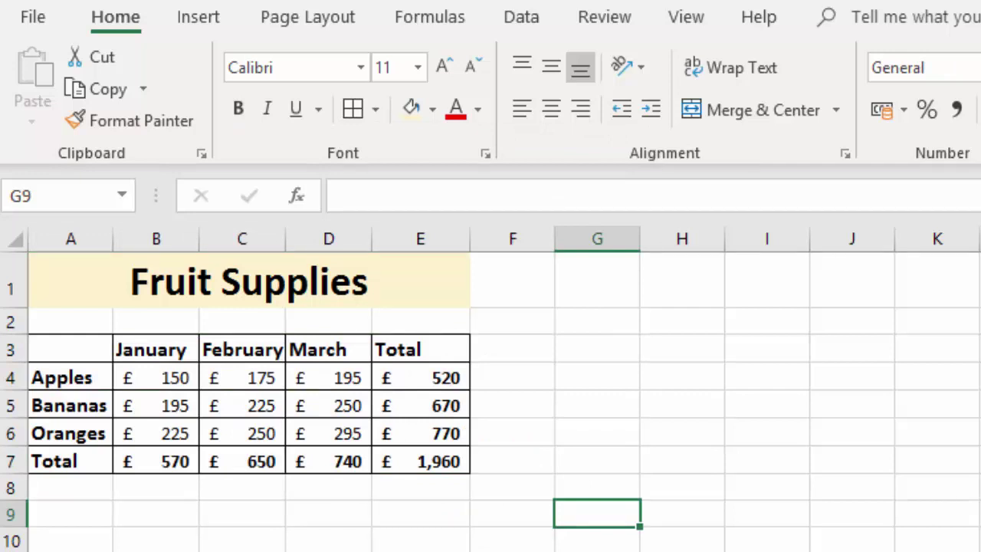
Step: Fill the heading row A3:E3 and the row labels A4:A7 with the lightest green theme color
left_click(437, 347)
left_click_drag(437, 347, 70, 459)
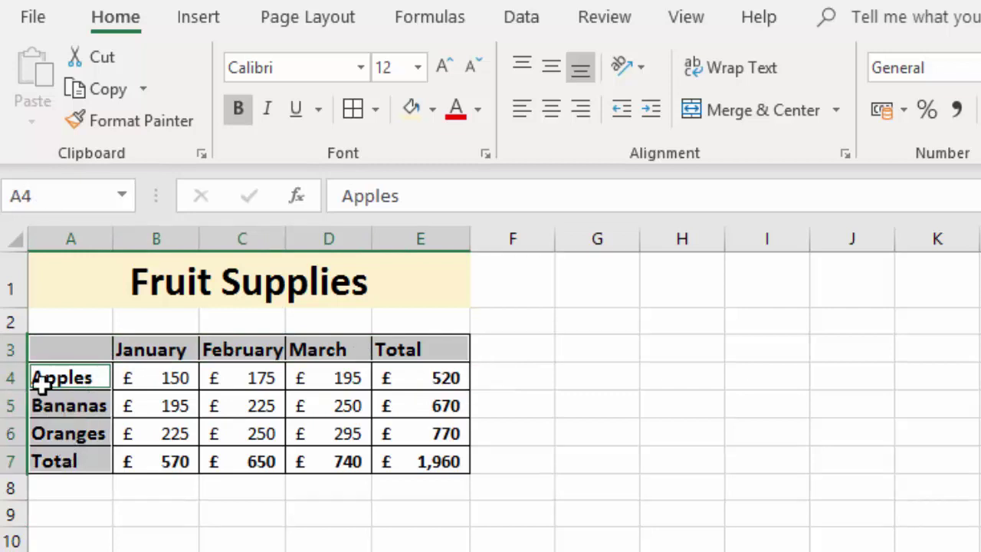
left_click(434, 108)
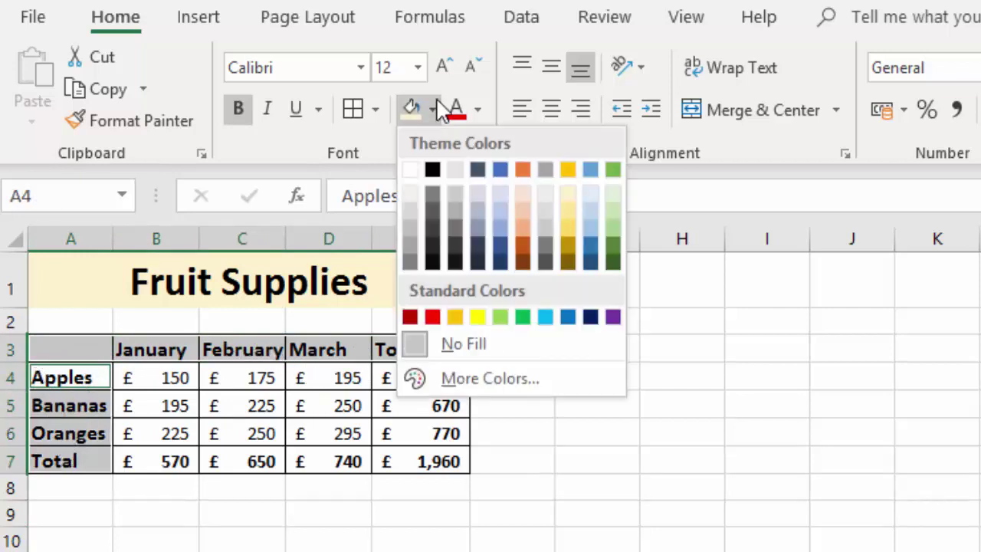
left_click(614, 197)
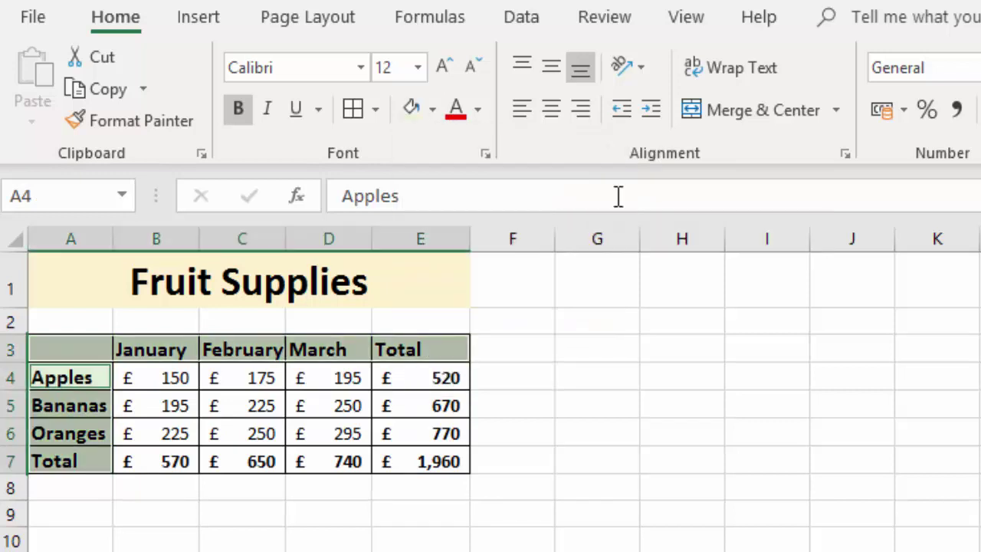
left_click(528, 503)
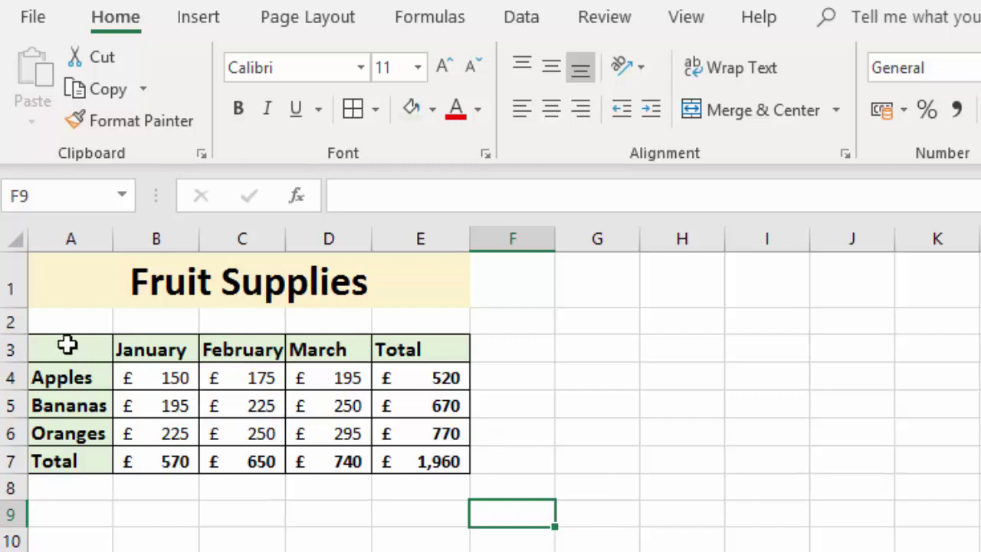
Step: Insert a 2-D clustered column chart of the monthly fruit figures in A3:D6 and place it beside the table, starting at column F
left_click_drag(68, 345, 357, 429)
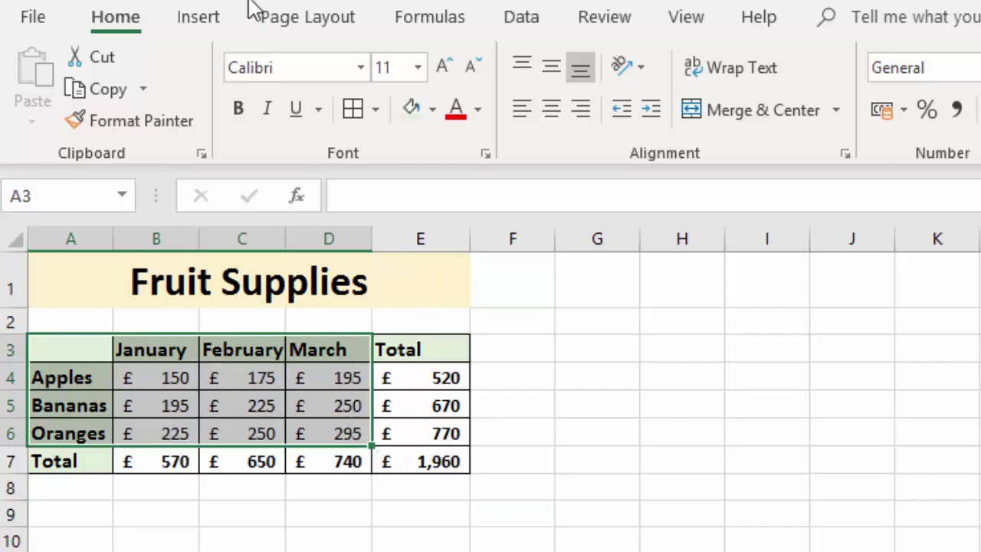
left_click(208, 26)
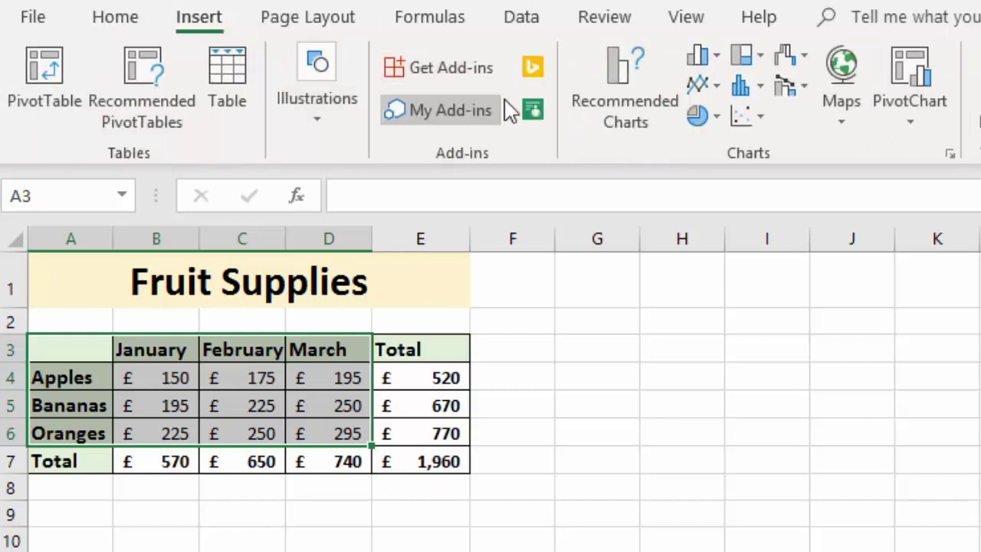
left_click(718, 57)
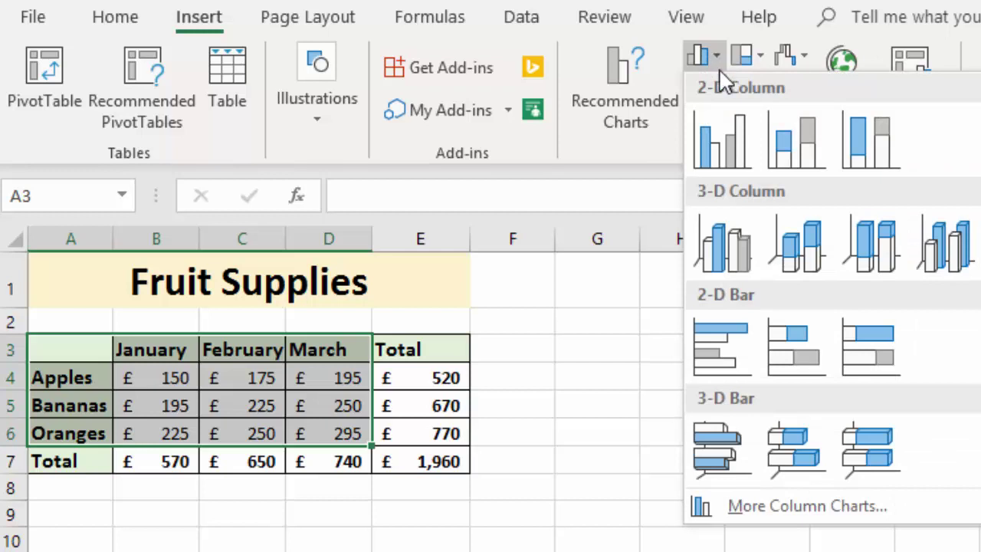
left_click(723, 151)
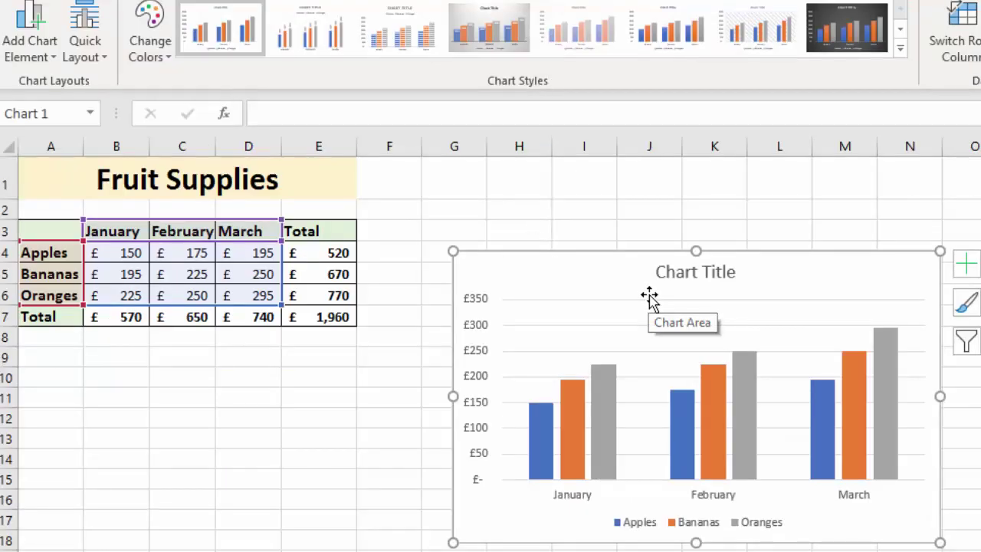
left_click_drag(620, 279, 534, 194)
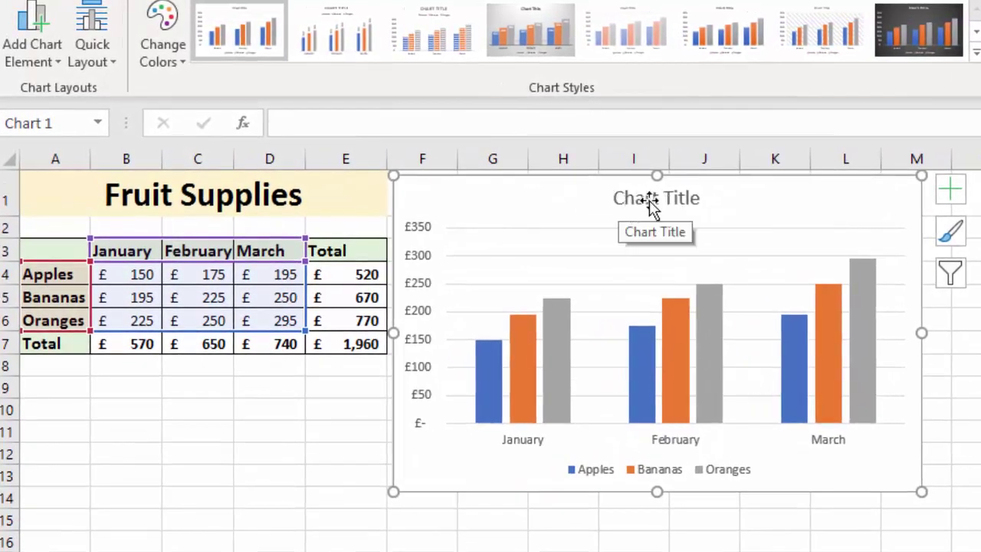
Step: Replace the chart's placeholder title with "Fruit Supplies"
left_click(641, 201)
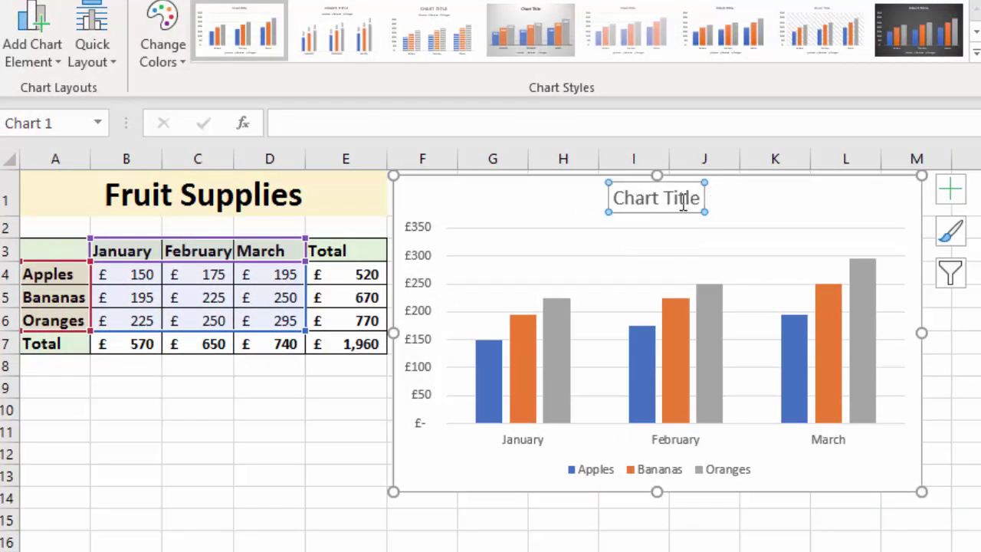
left_click_drag(696, 199, 640, 209)
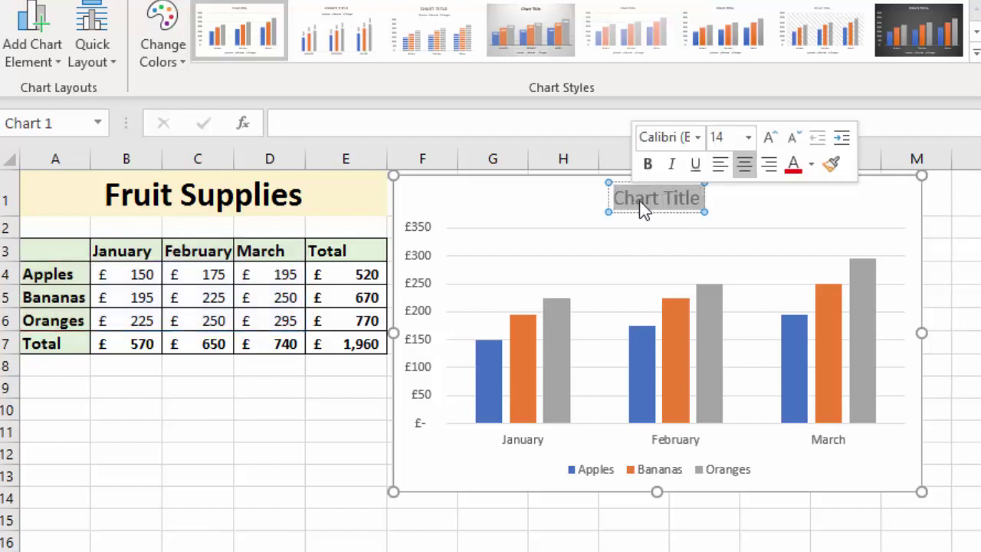
type("Fruitye")
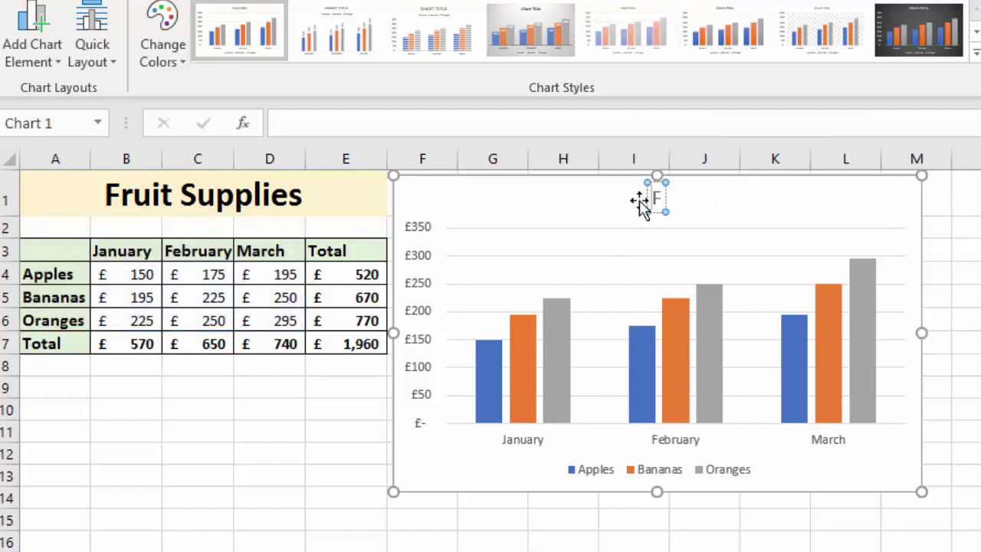
key("BackSpace")
key("BackSpace")
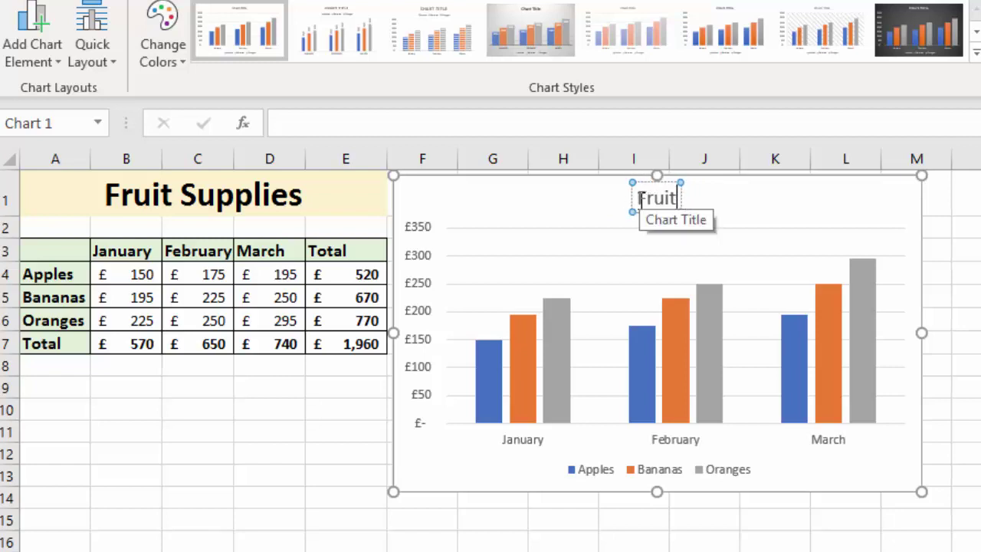
type("Supplies")
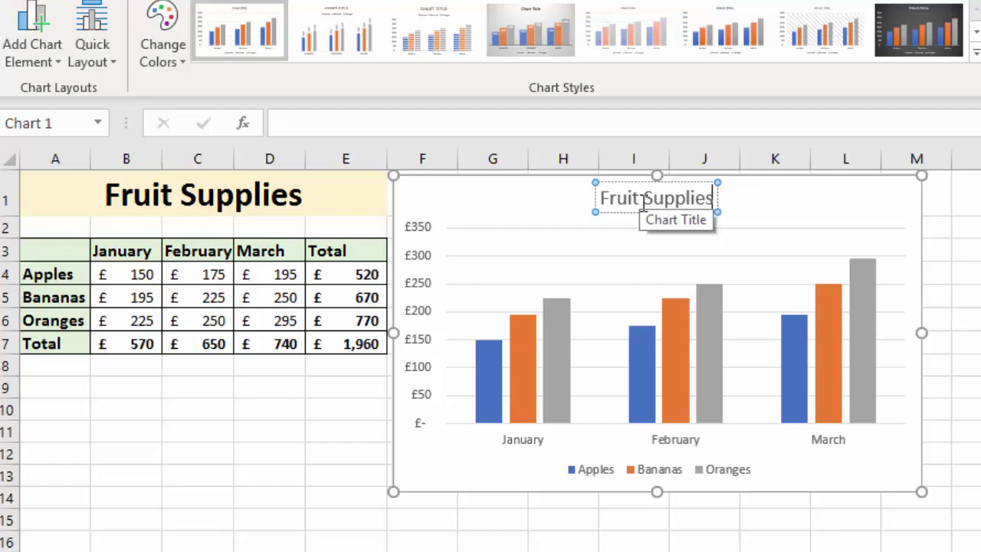
left_click(964, 227)
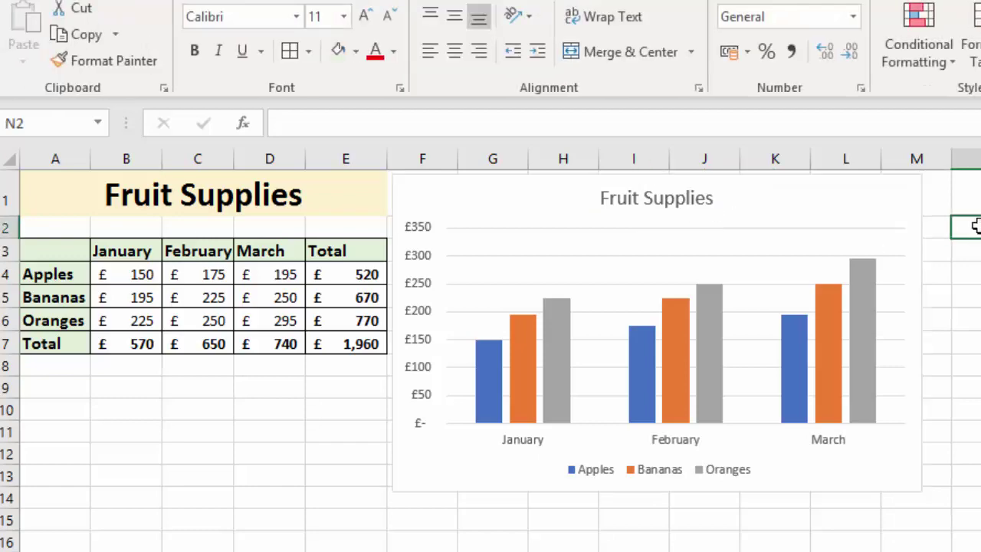
left_click(977, 297)
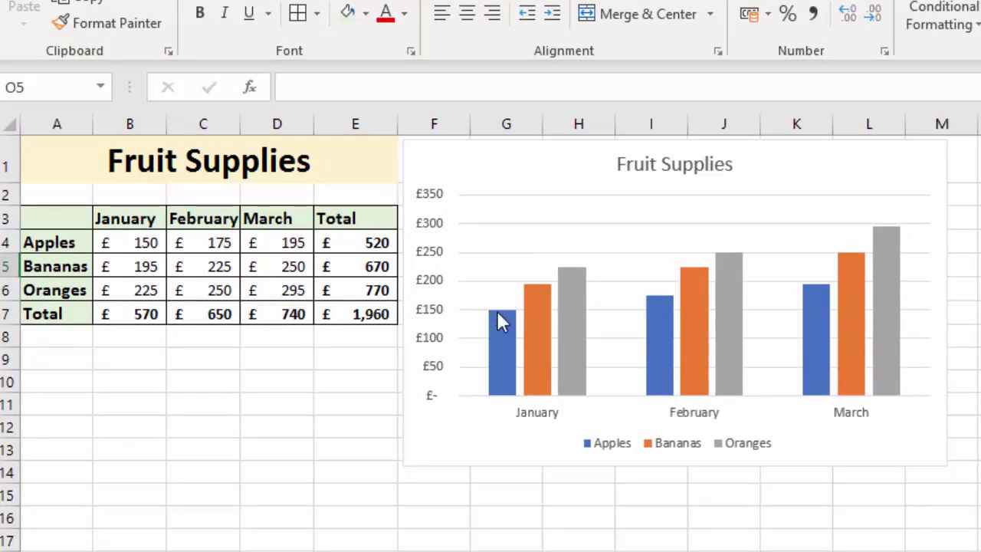
Step: Fill the chart's Apples series with a light green theme color
mouse_move(506, 362)
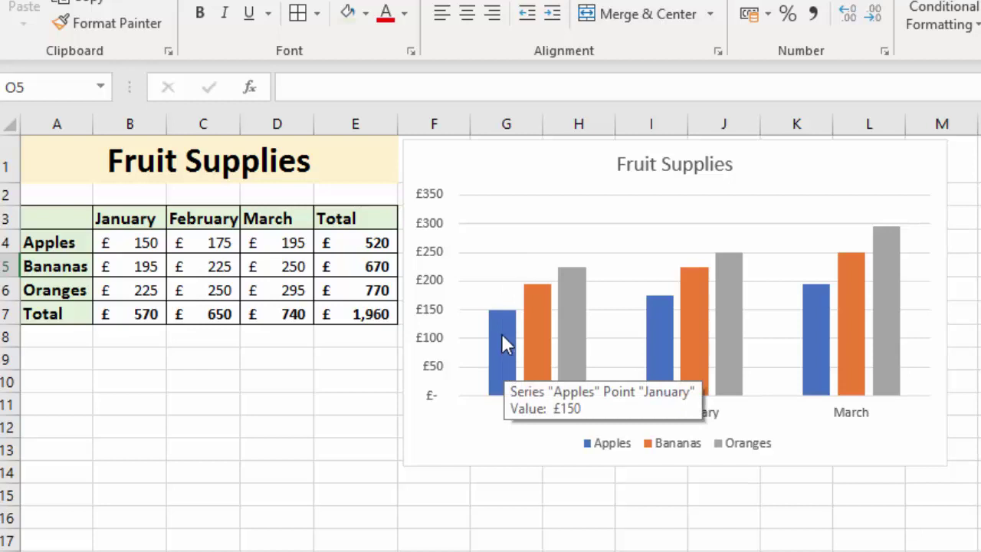
right_click(498, 342)
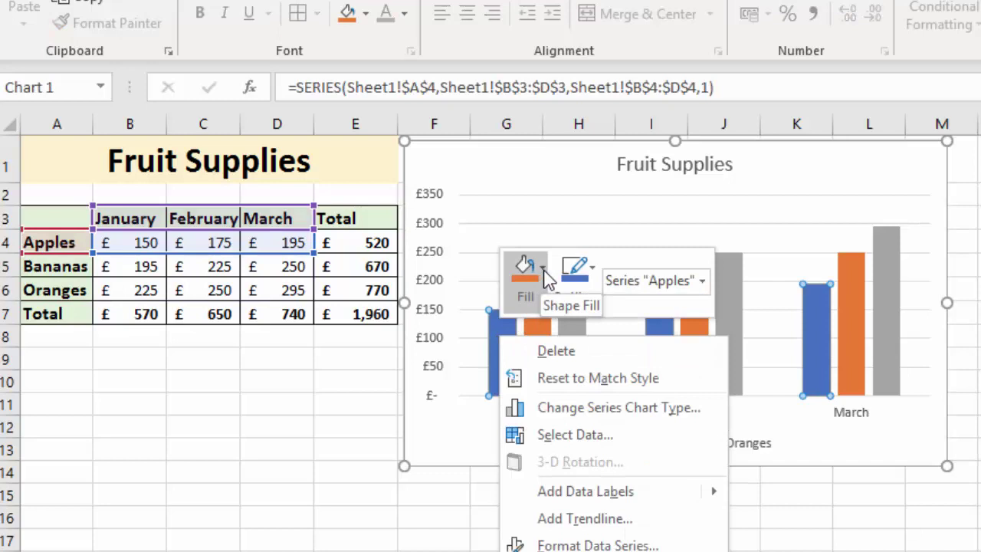
left_click(543, 268)
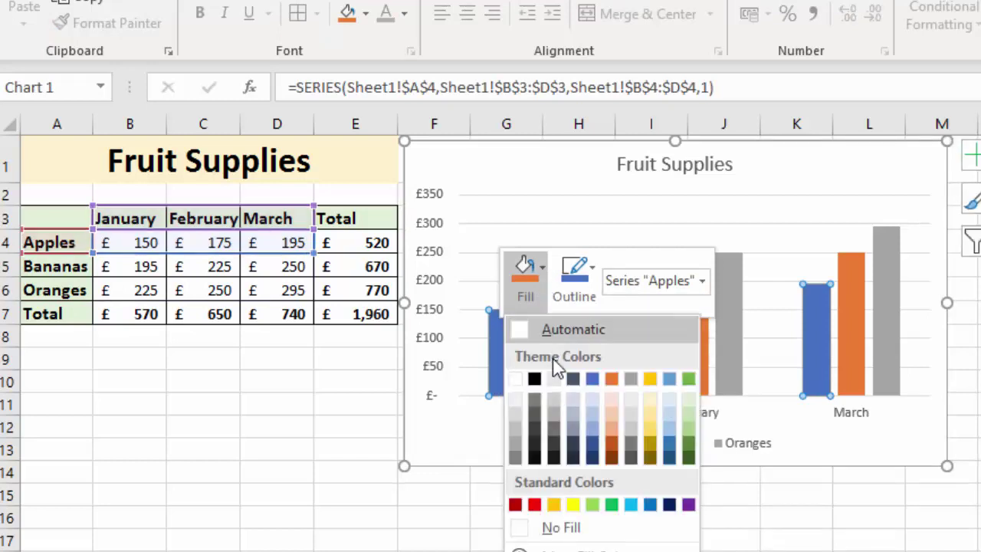
left_click(688, 429)
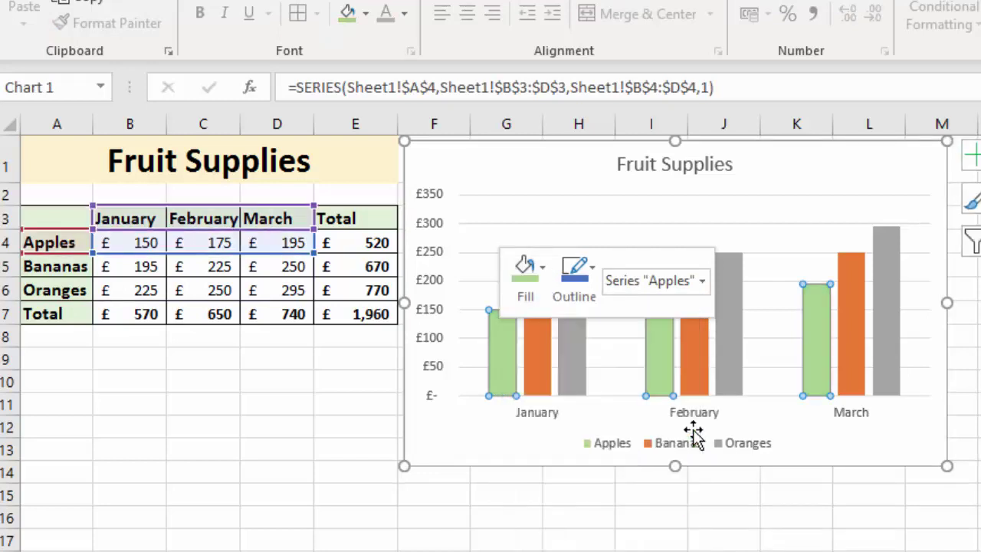
Step: Fill the chart's Bananas series with a light gold theme color
right_click(539, 352)
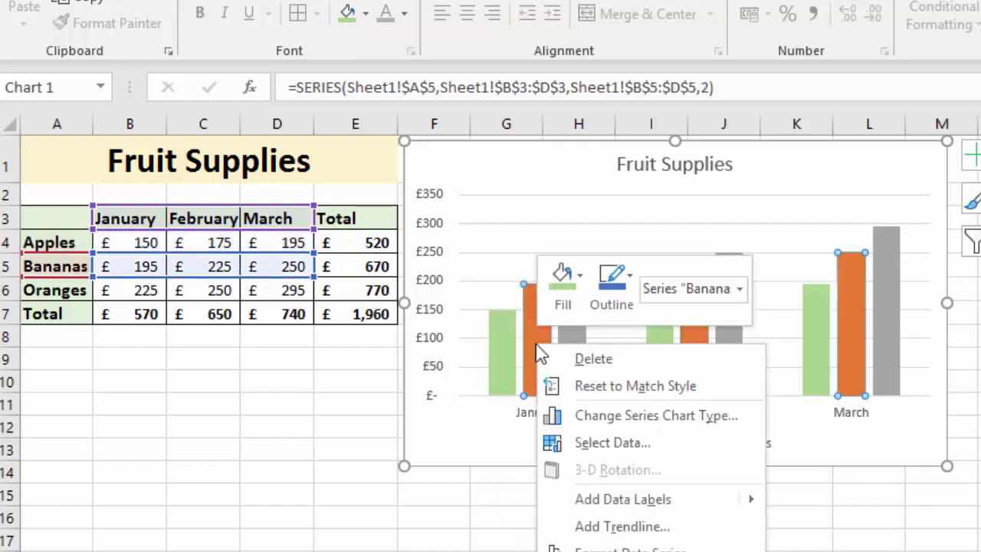
left_click(579, 291)
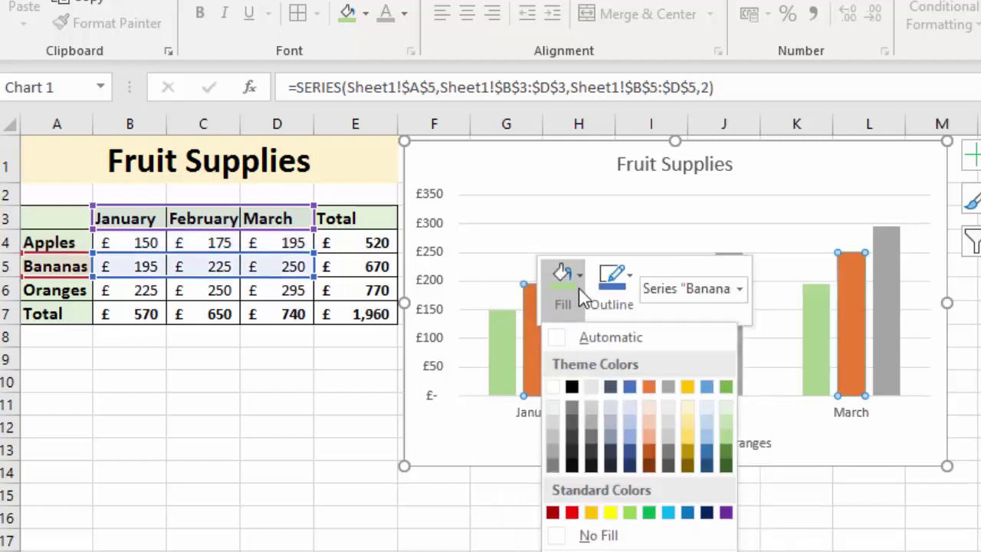
left_click(688, 433)
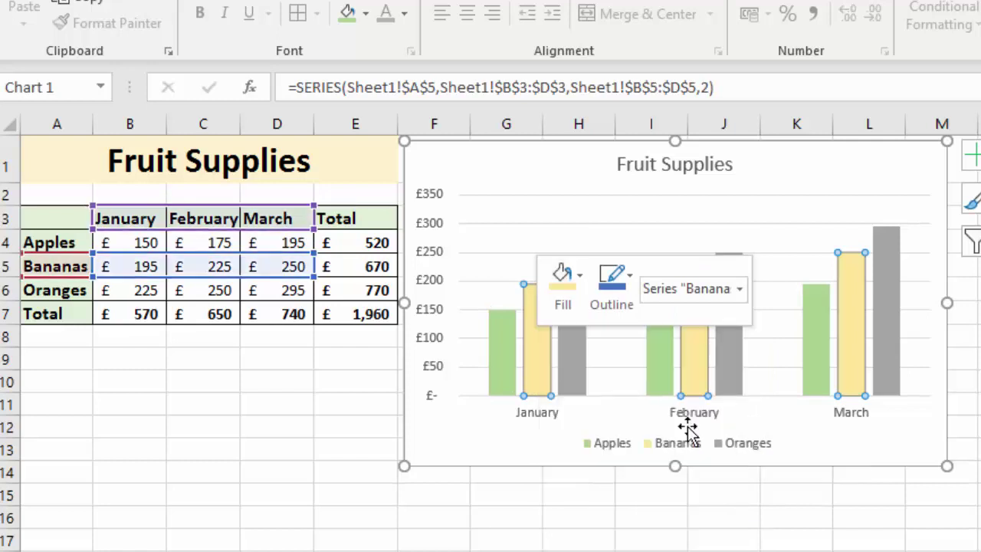
Step: Fill the chart's Oranges series with the standard orange color
right_click(576, 369)
left_click(604, 299)
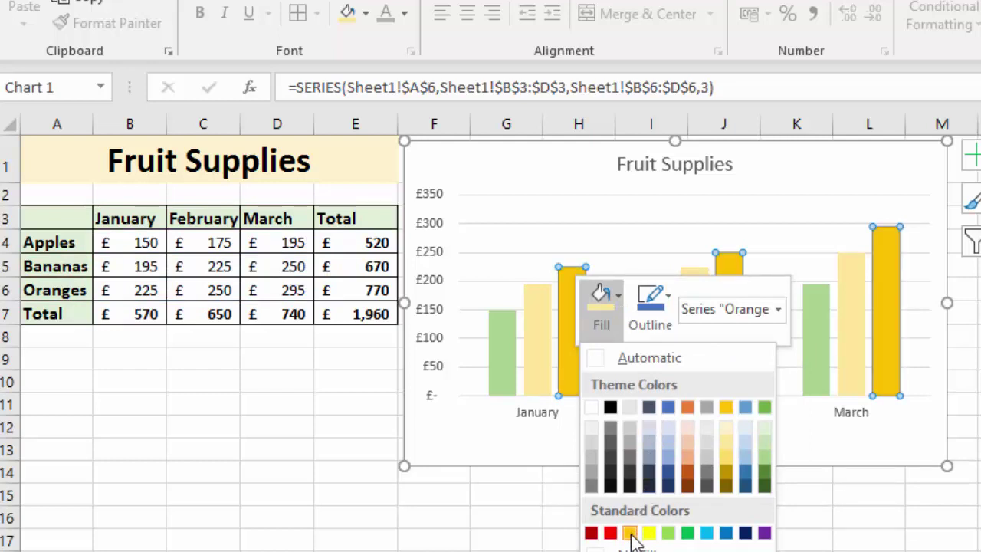
left_click(630, 534)
key("Escape")
key("Escape")
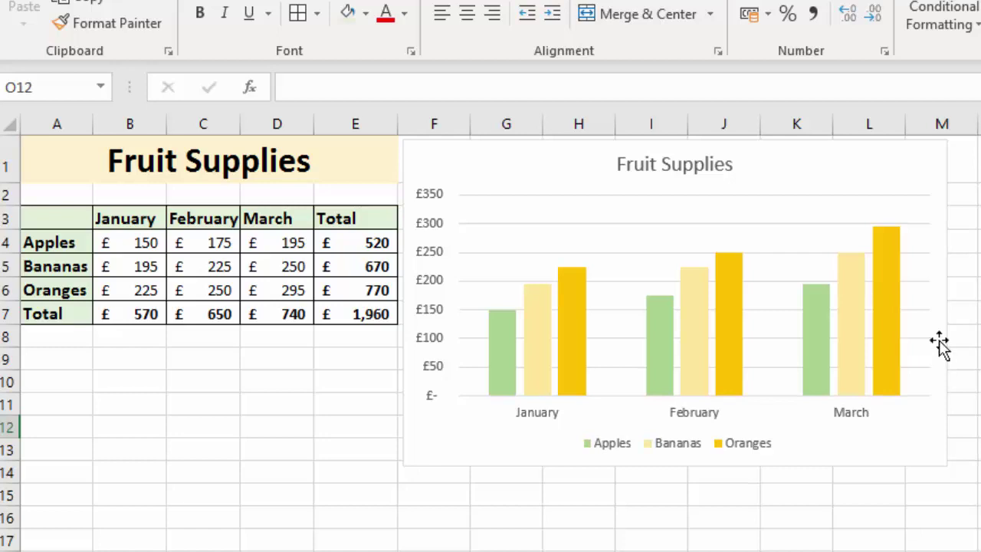
Step: Change the fill of the chart's Bananas series to standard yellow
right_click(534, 359)
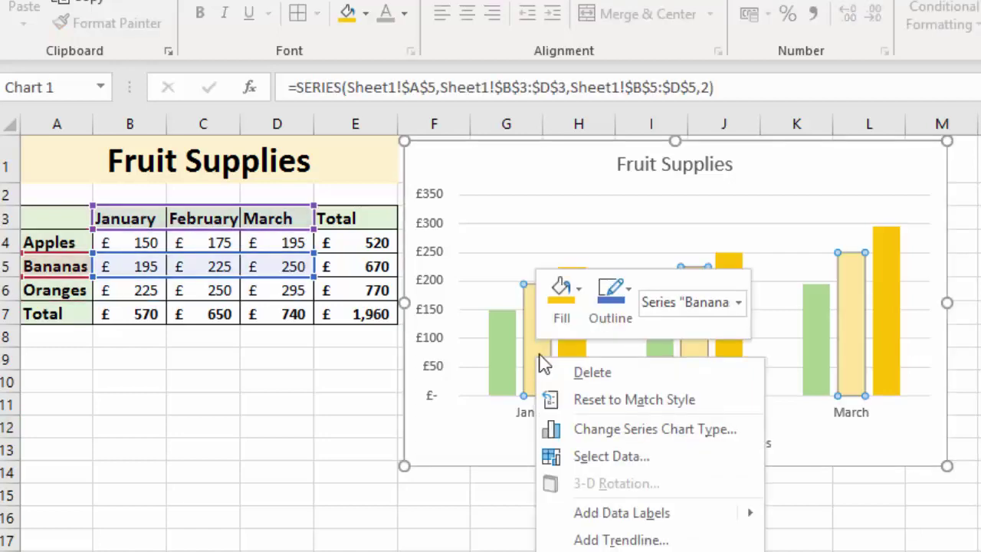
left_click(580, 287)
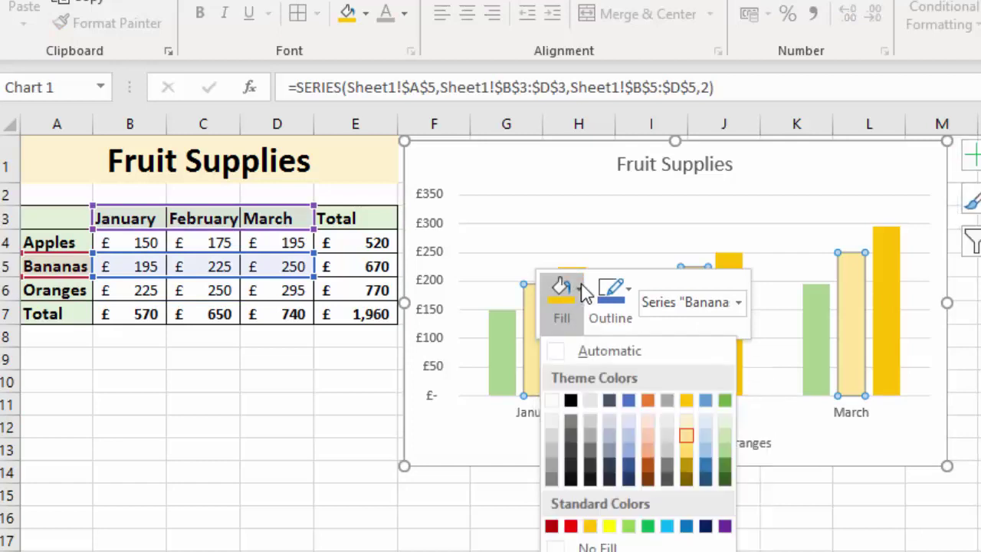
left_click(610, 526)
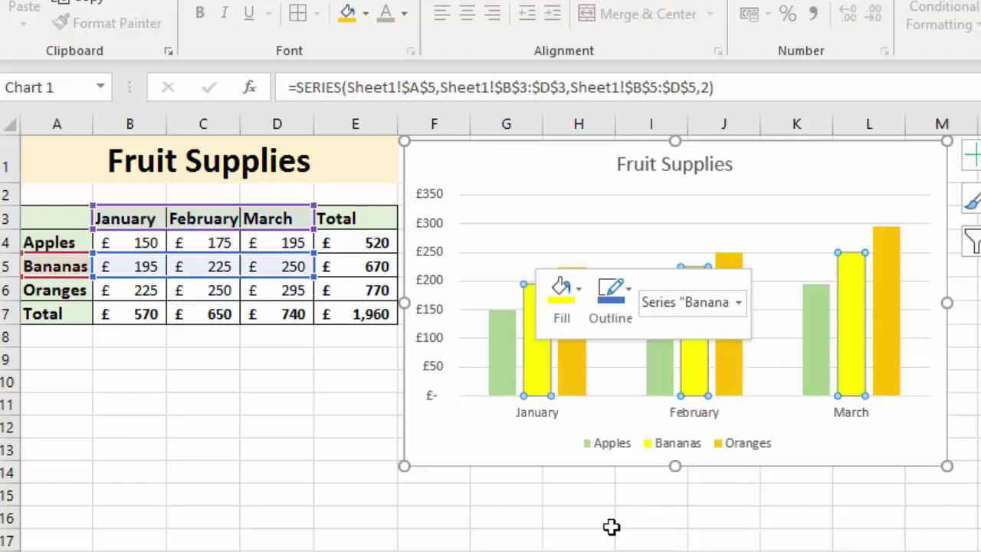
key("Escape")
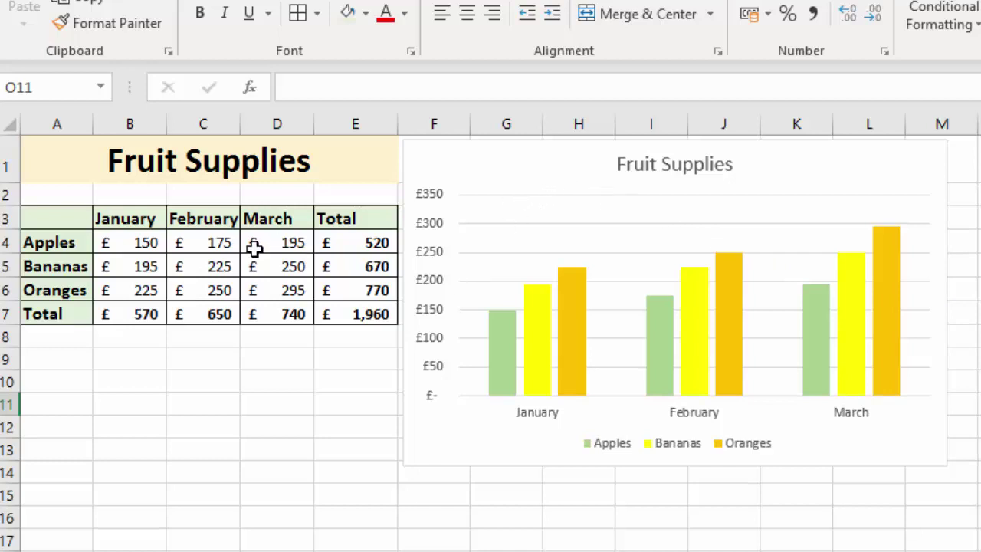
Step: Change the January figure for Apples in B4 to 250 and check its column in the chart
left_click(132, 242)
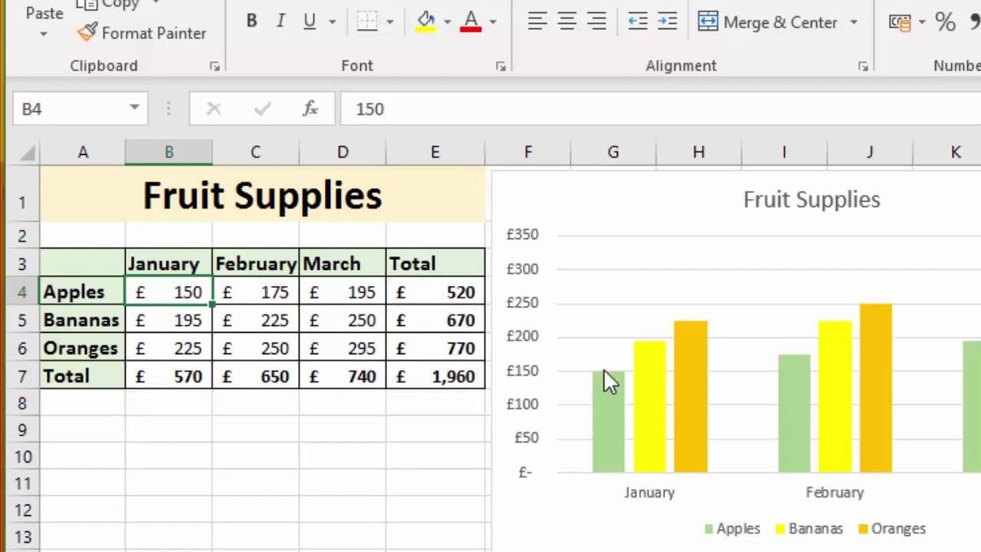
mouse_move(598, 389)
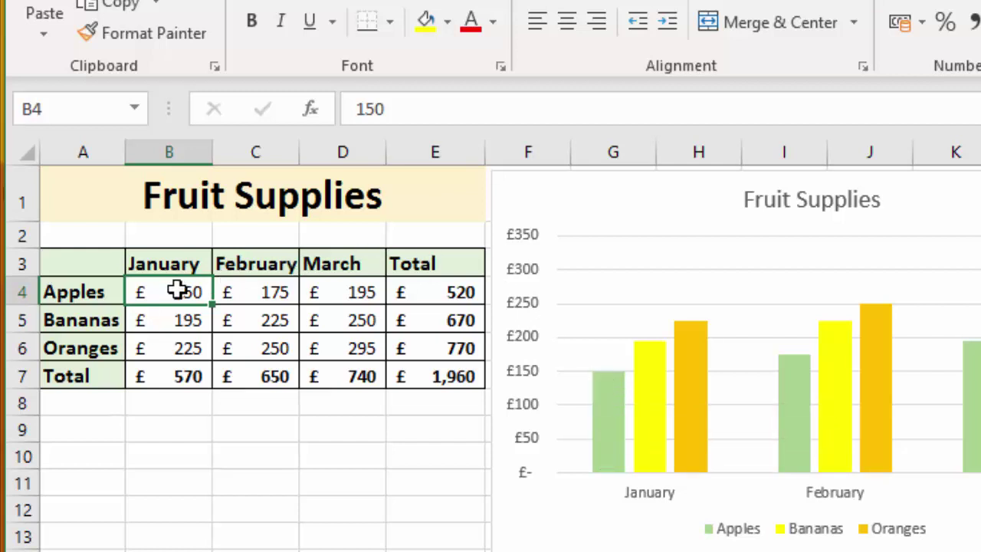
type("250")
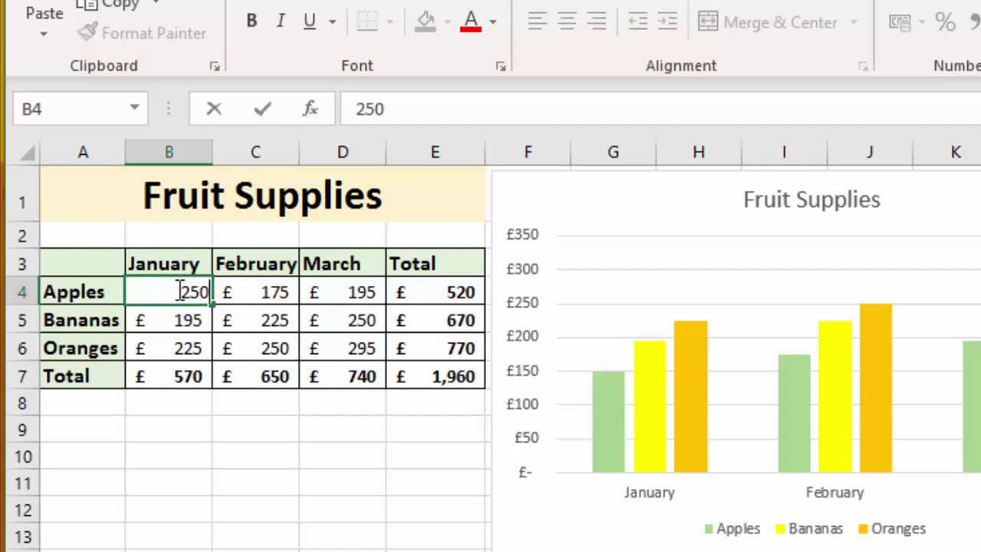
key("ctrl+Return")
key("Return")
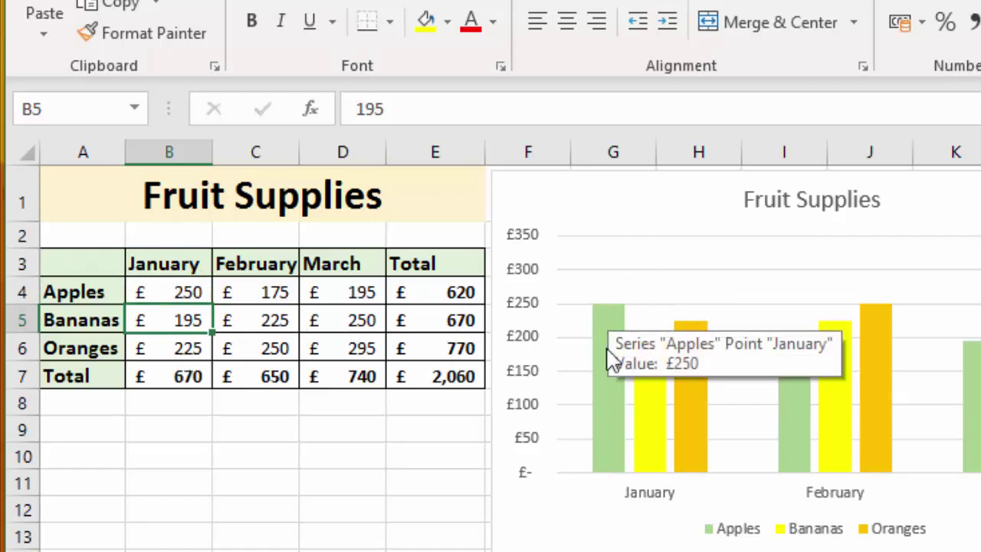
mouse_move(613, 468)
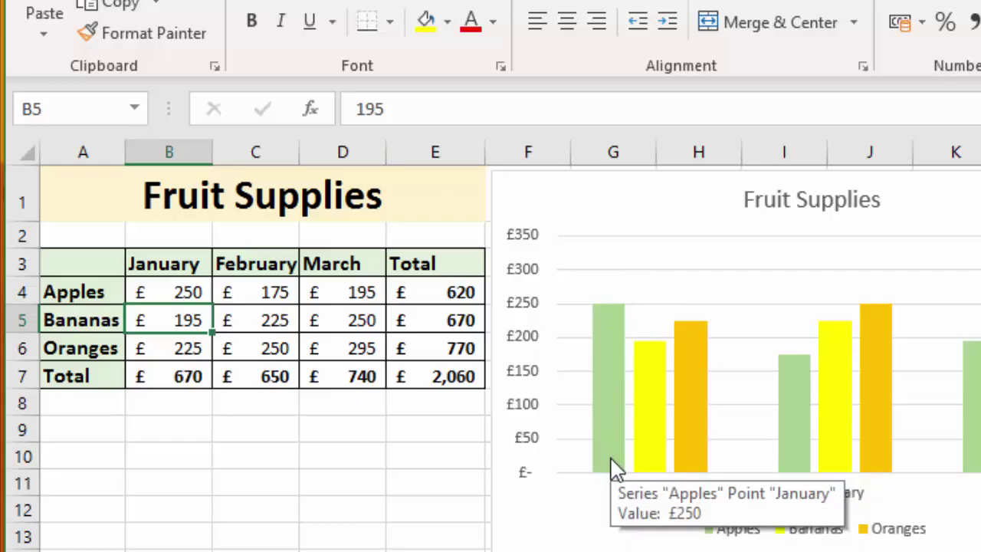